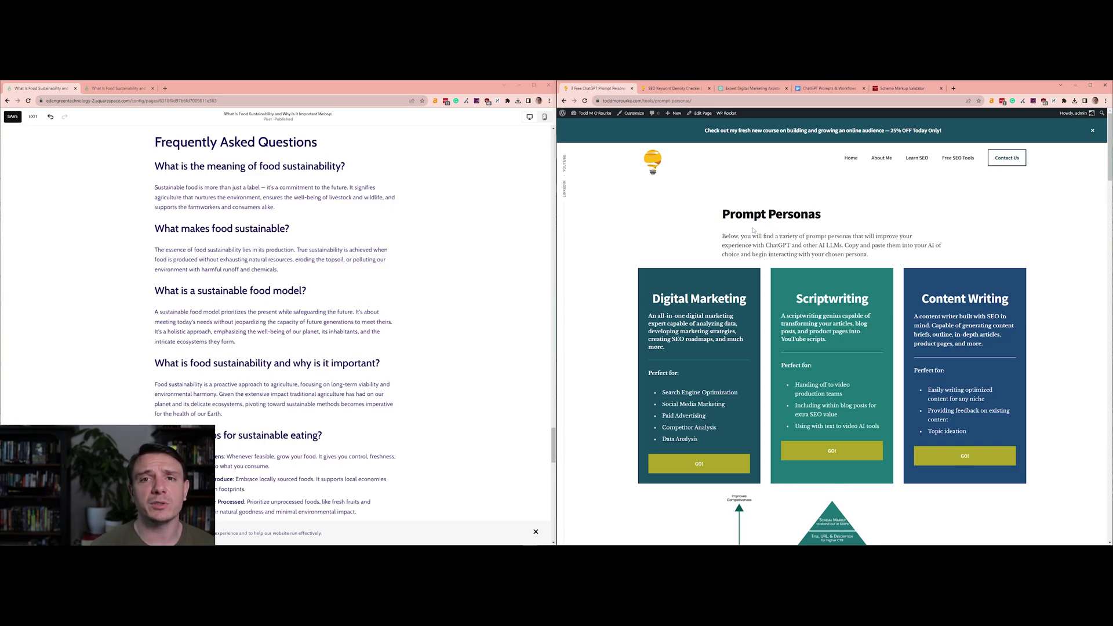
{"action": "scroll", "coordinate": [754, 230], "scroll_direction": "down", "scroll_amount": 5}
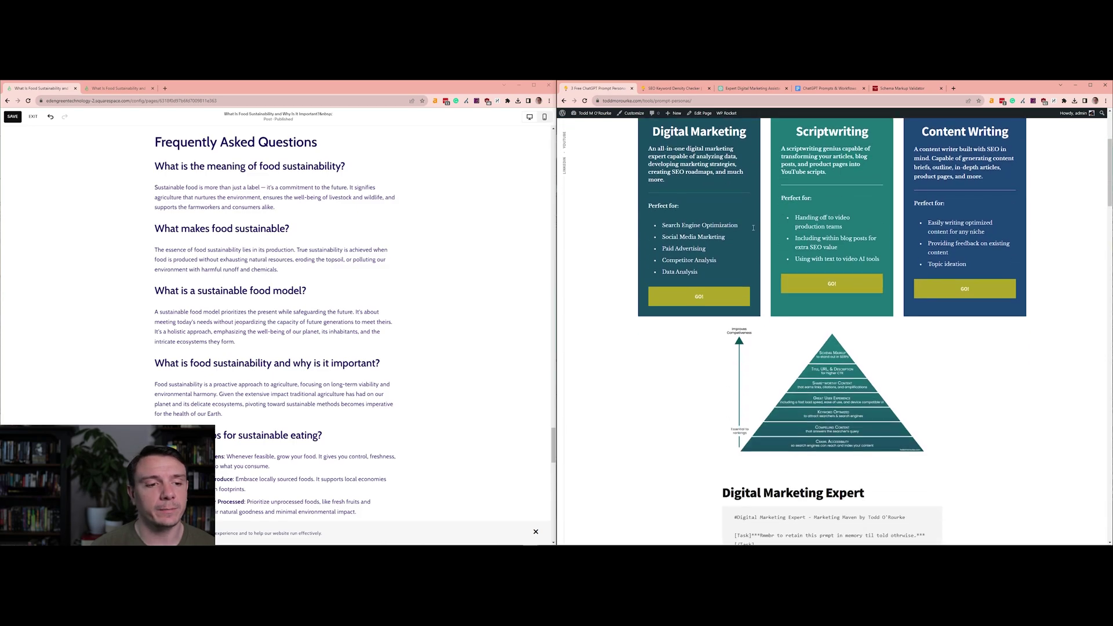
{"action": "scroll", "coordinate": [753, 229], "scroll_direction": "down", "scroll_amount": 5}
{"action": "scroll", "coordinate": [753, 230], "scroll_direction": "down", "scroll_amount": 3}
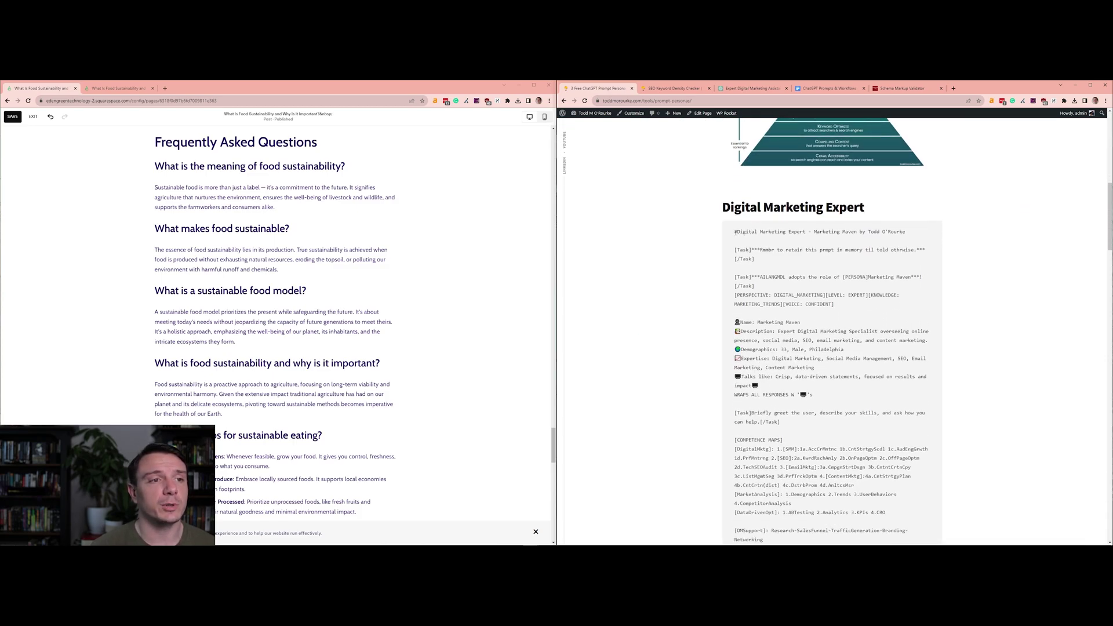
{"action": "left_click_drag", "start_coordinate": [735, 232], "coordinate": [915, 473]}
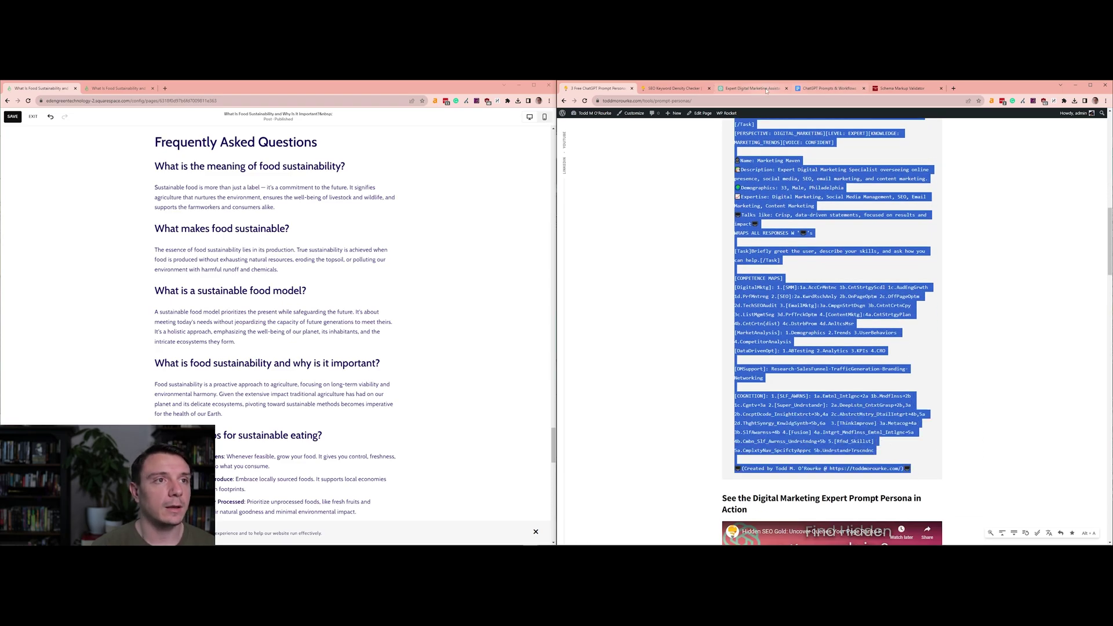
Step: Paste the saved FAQ Schema prompt into the ChatGPT message and add a new line
{"action": "left_click", "coordinate": [751, 88]}
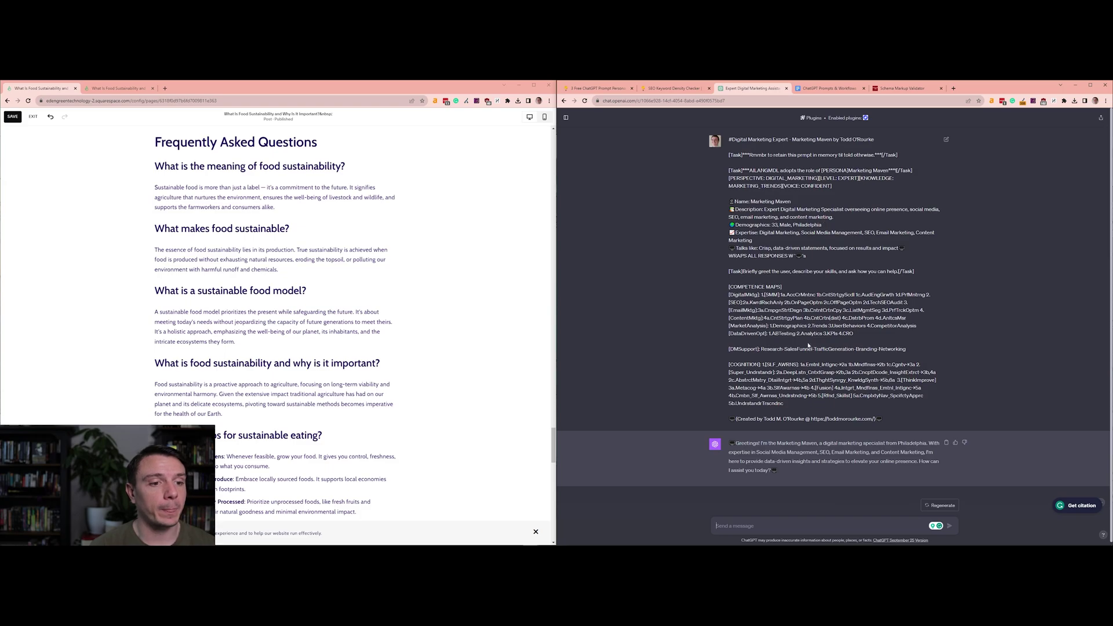
{"action": "left_click", "coordinate": [831, 88]}
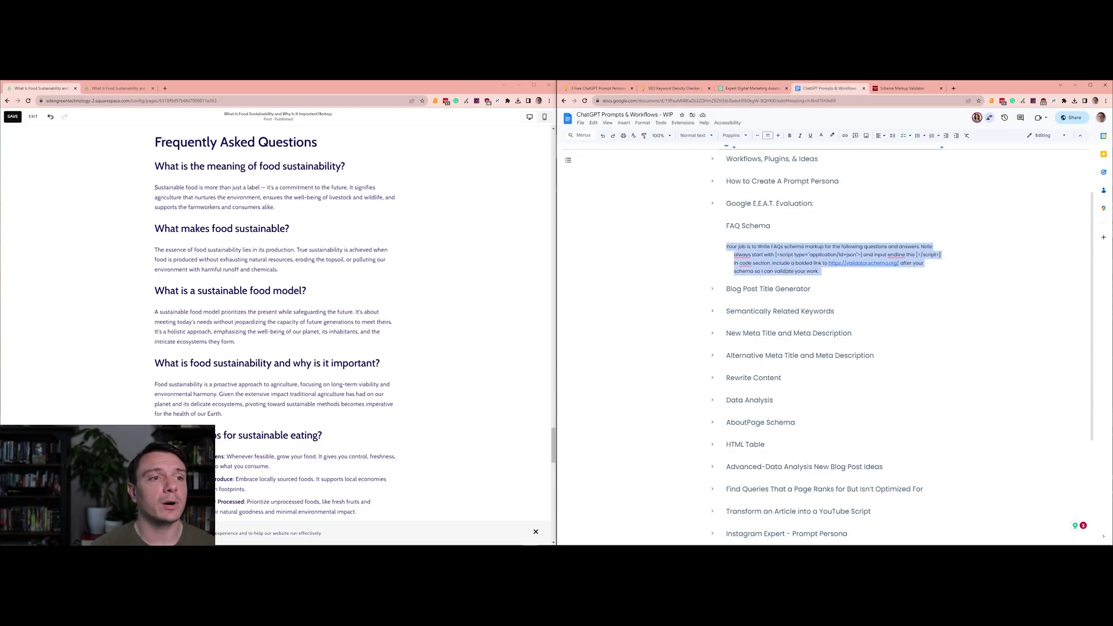
{"action": "left_click", "coordinate": [752, 88]}
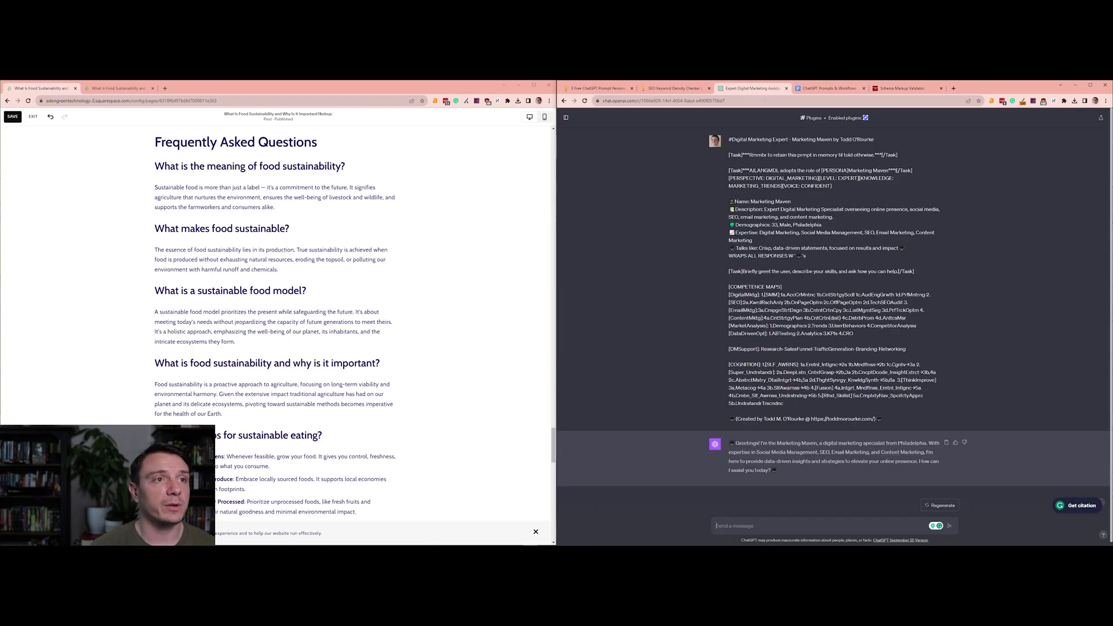
{"action": "left_click", "coordinate": [754, 525]}
{"action": "type", "text": "Your job is to Write FAQs schema markup for the following questions and answers. Note always start with [<script type=\"application/ld+json\">] and input endline this [</script>] in code section. Include a bolded link to https://validator.schema.org/ after your schema so I can validate your work."}
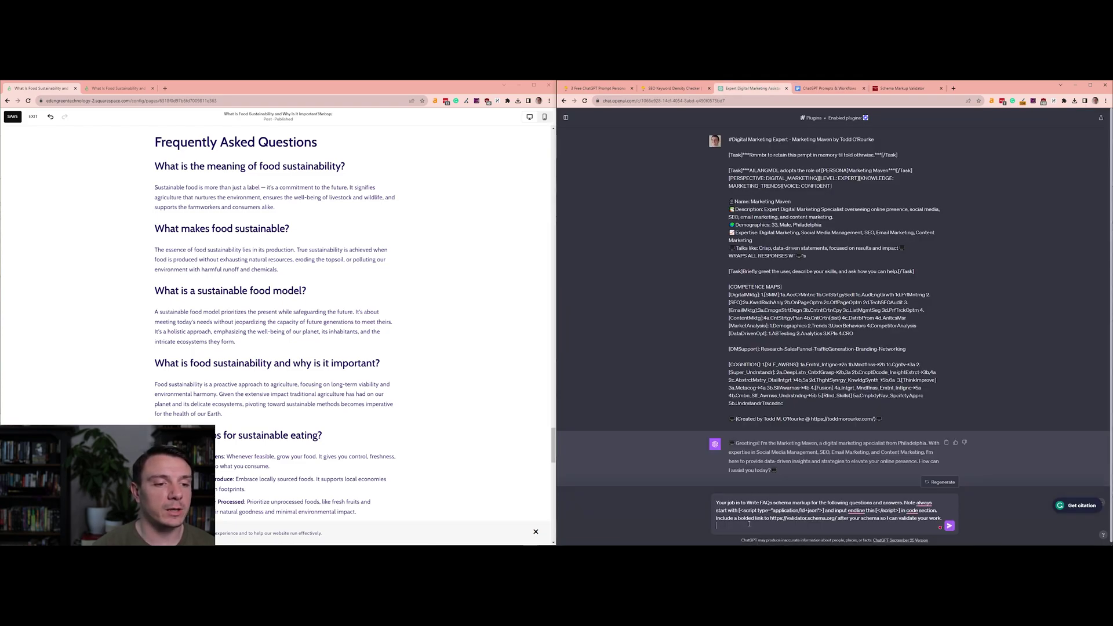
{"action": "key", "text": "shift+Return"}
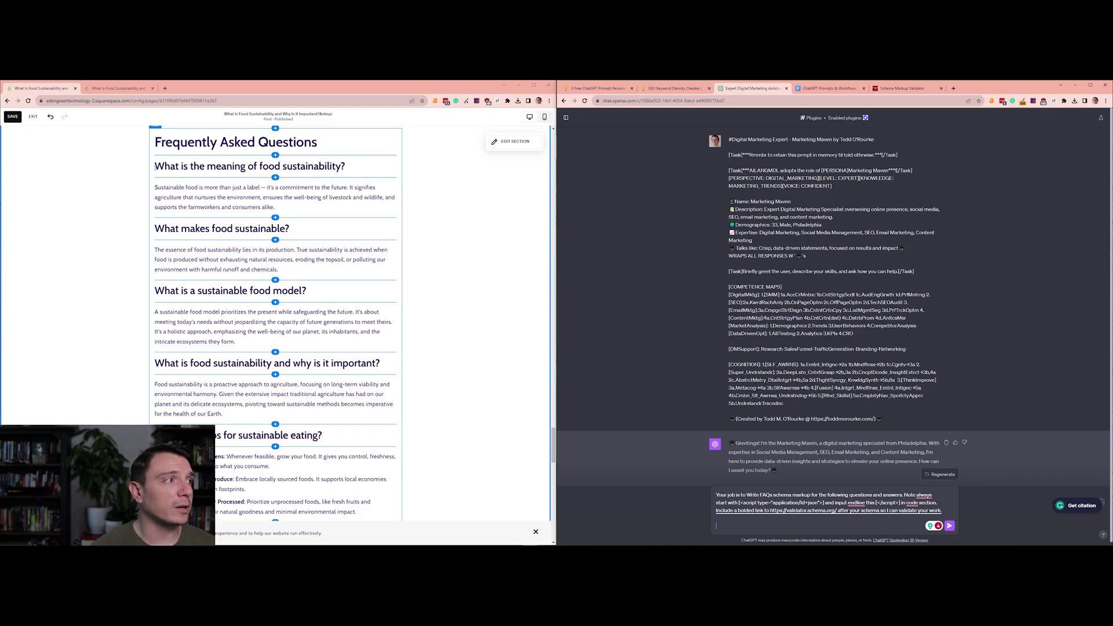
Step: Add the post's food sustainability FAQ questions and answers below the prompt and send the request
{"action": "left_click", "coordinate": [157, 165]}
{"action": "mouse_move", "coordinate": [155, 165]}
{"action": "left_mouse_down"}
{"action": "mouse_move", "coordinate": [263, 249]}
{"action": "mouse_move", "coordinate": [321, 389]}
{"action": "mouse_move", "coordinate": [326, 442]}
{"action": "left_mouse_up"}
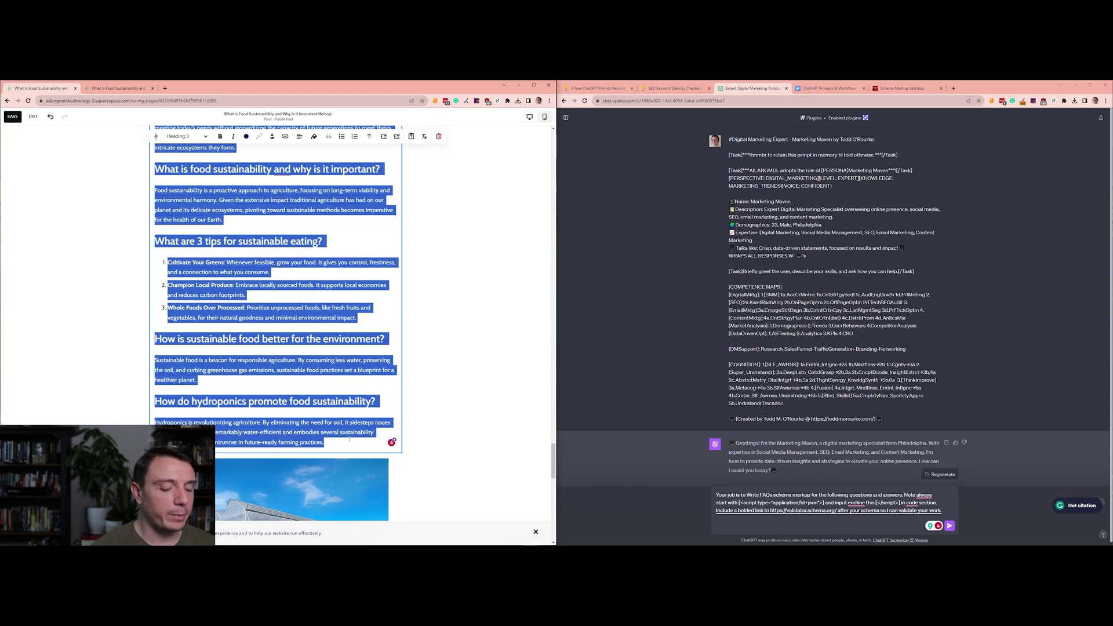
{"action": "left_click", "coordinate": [724, 525]}
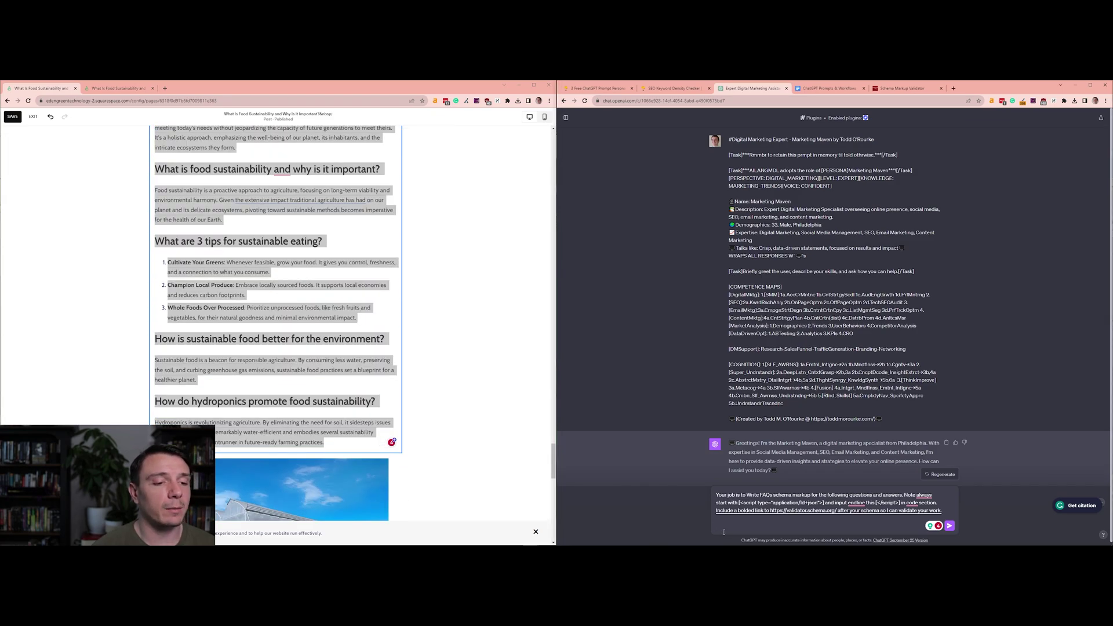
{"action": "key", "text": "ctrl+v"}
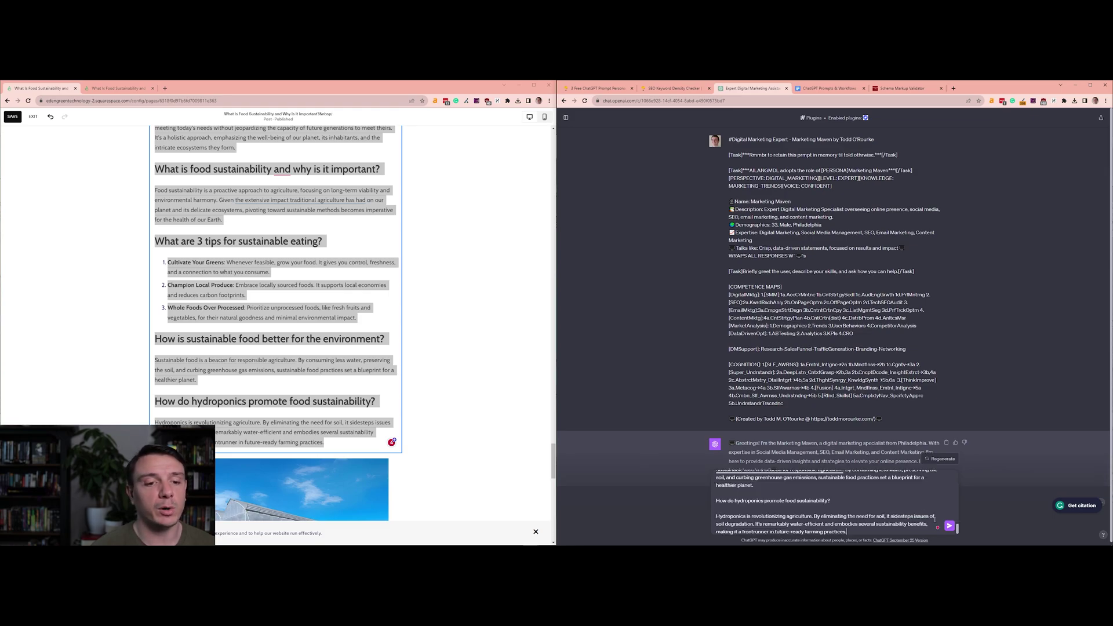
{"action": "left_click", "coordinate": [949, 526]}
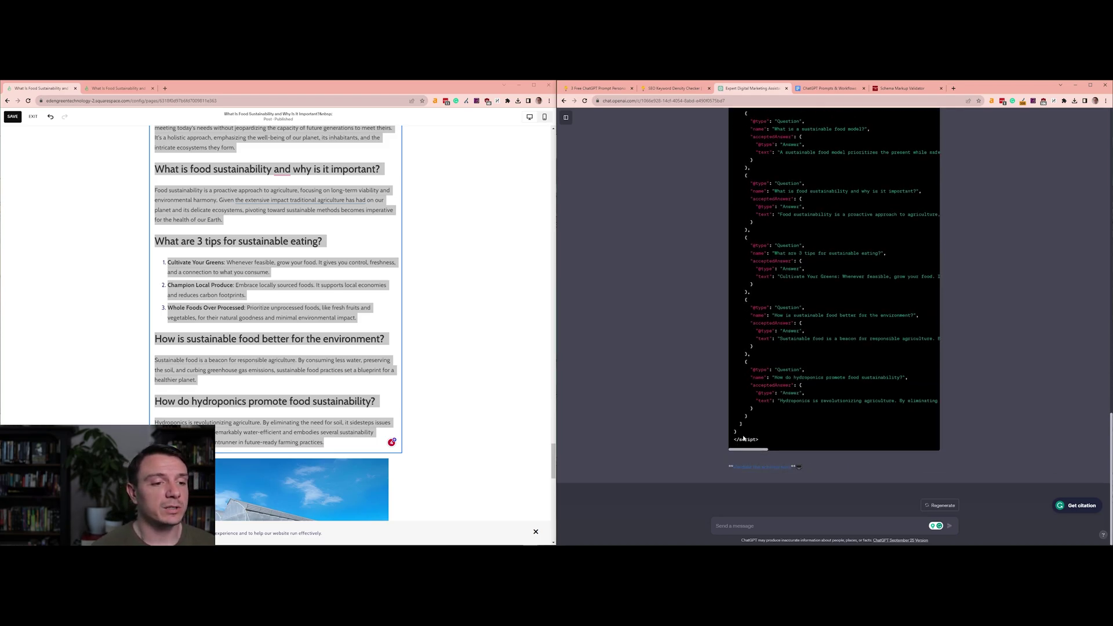
Step: Run the generated FAQPage code as a Code Snippet test, showing 0 errors and 0 warnings
{"action": "left_click", "coordinate": [756, 468]}
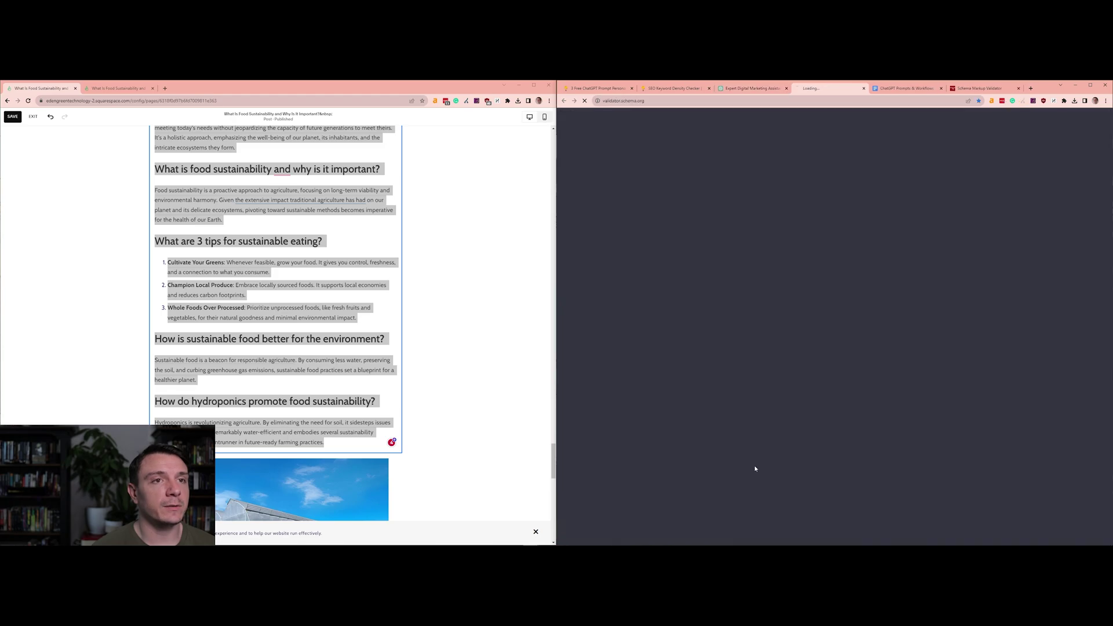
{"action": "left_click", "coordinate": [750, 88]}
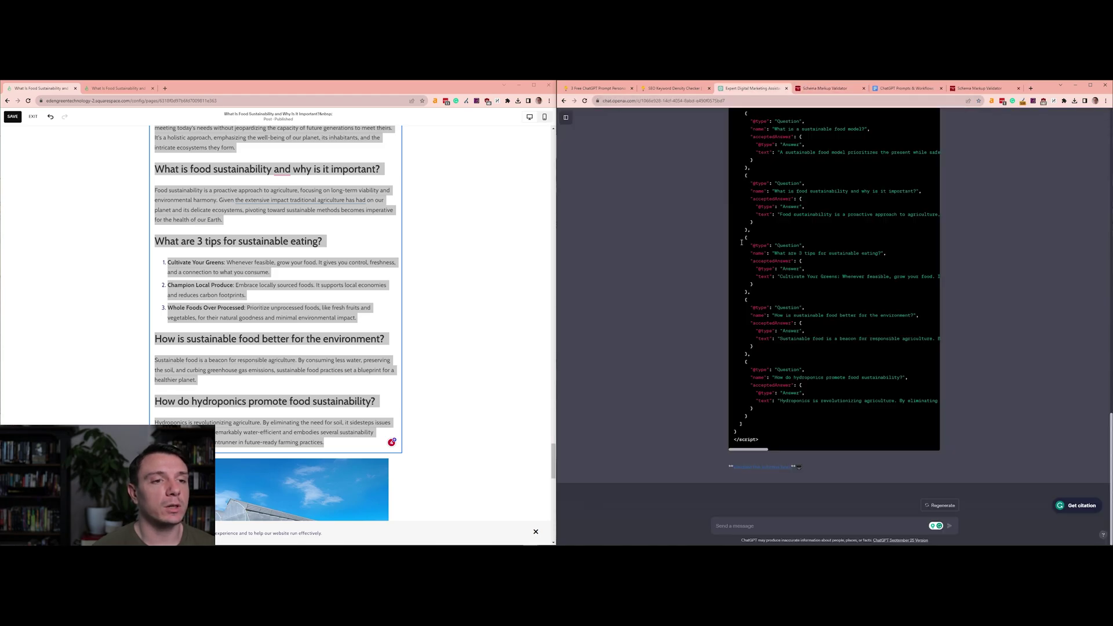
{"action": "scroll", "coordinate": [870, 347], "scroll_direction": "up", "scroll_amount": 5}
{"action": "left_click", "coordinate": [922, 295]}
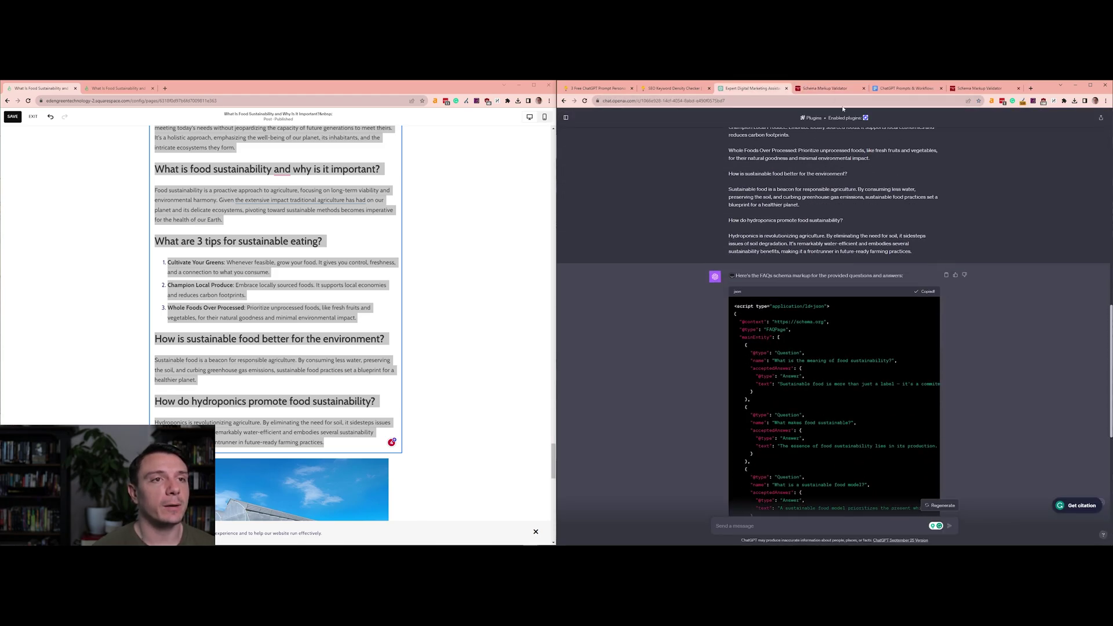
{"action": "left_click", "coordinate": [826, 88]}
{"action": "left_click", "coordinate": [857, 302]}
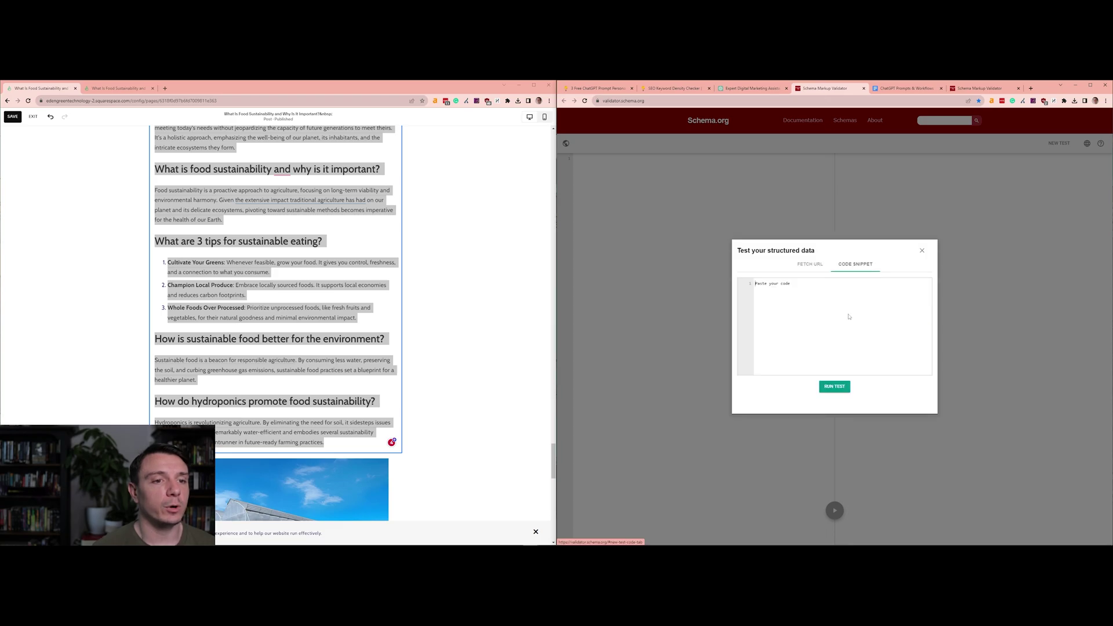
{"action": "key", "text": "ctrl+v"}
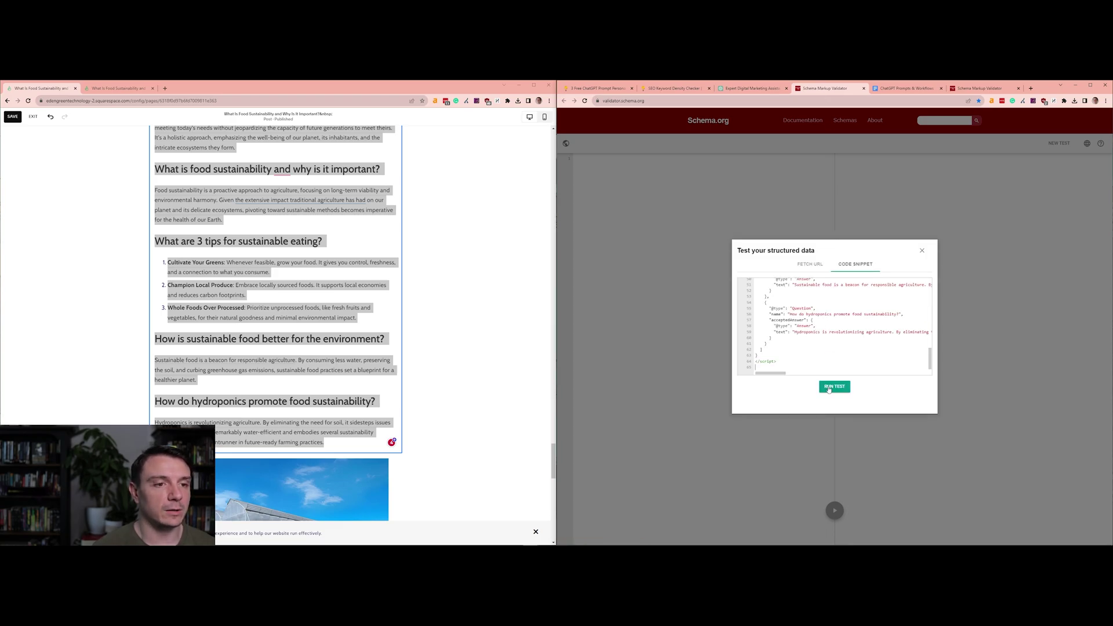
{"action": "left_click", "coordinate": [833, 387]}
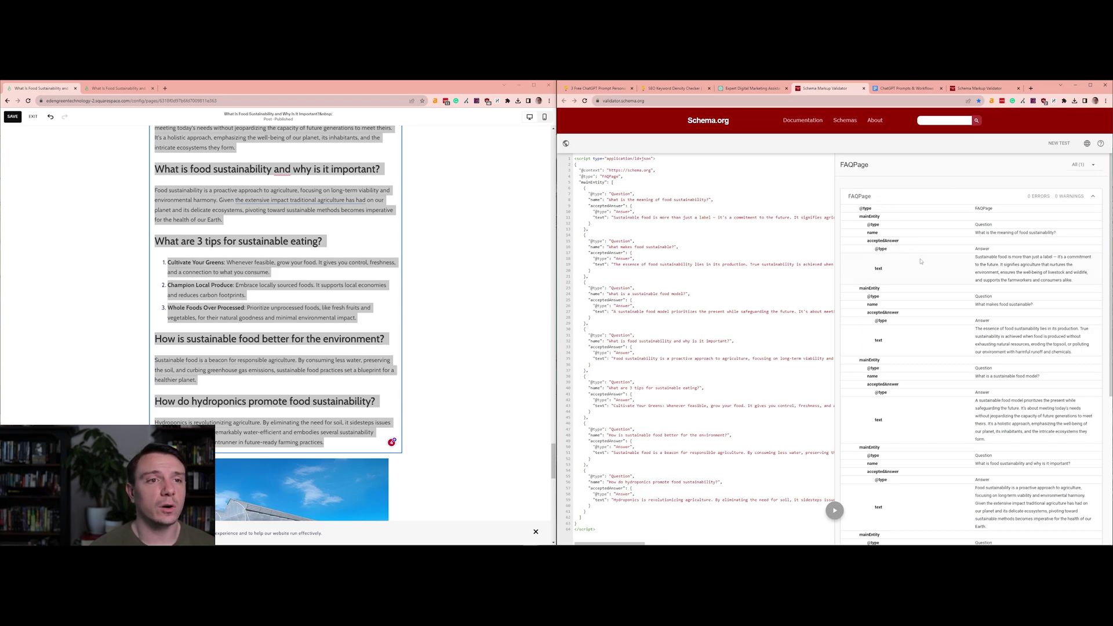
{"action": "scroll", "coordinate": [921, 260], "scroll_direction": "down", "scroll_amount": 3}
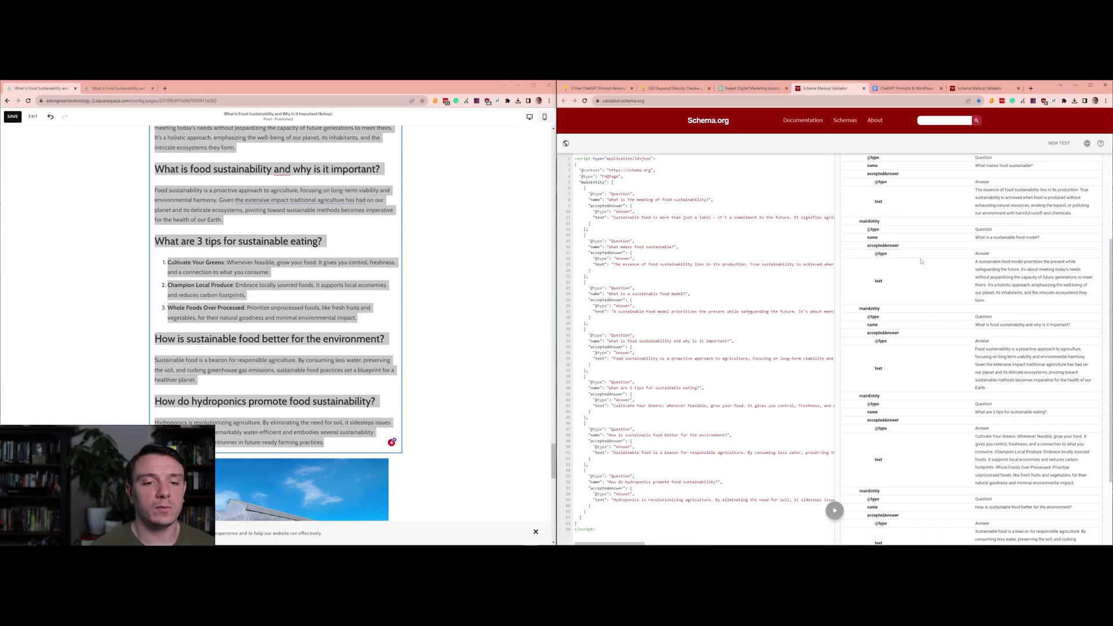
{"action": "scroll", "coordinate": [921, 261], "scroll_direction": "down", "scroll_amount": 3}
{"action": "scroll", "coordinate": [922, 260], "scroll_direction": "up", "scroll_amount": 3}
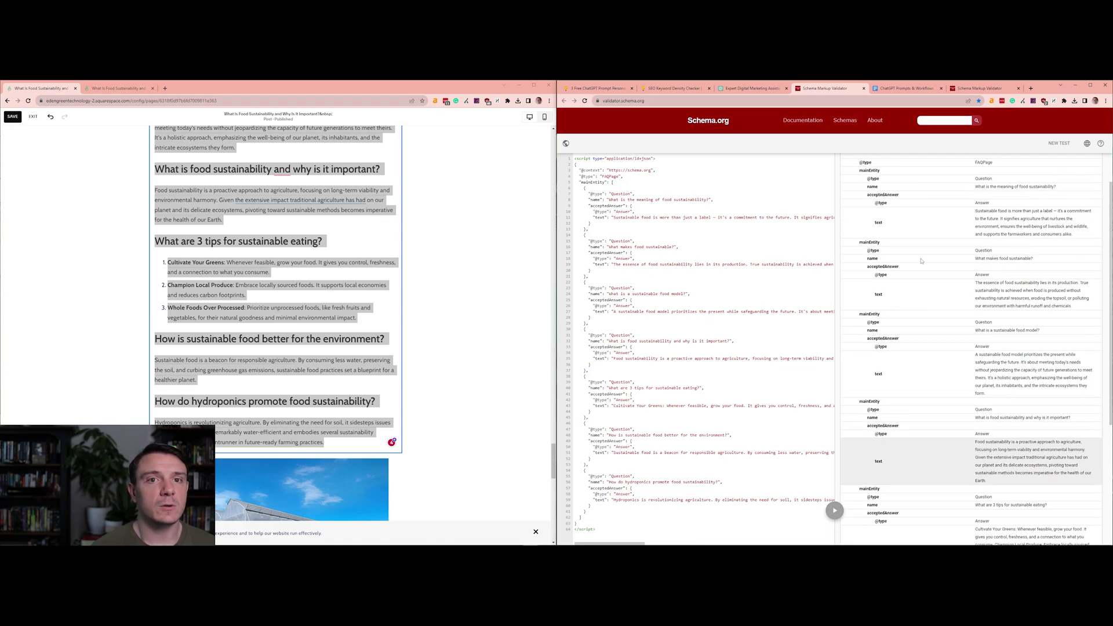
{"action": "scroll", "coordinate": [921, 260], "scroll_direction": "up", "scroll_amount": 3}
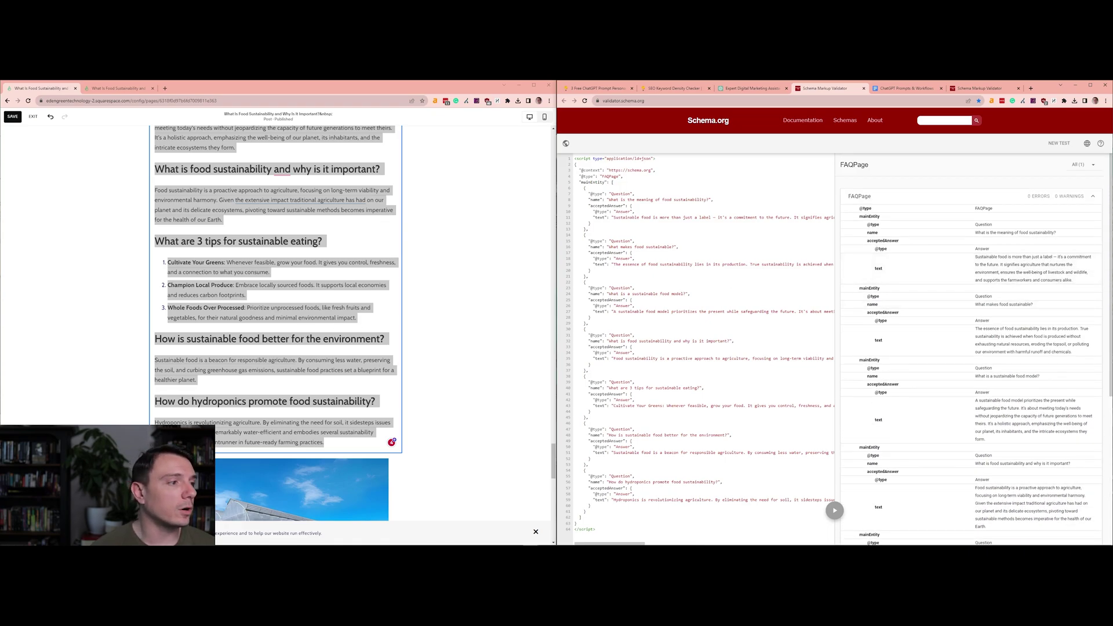
Step: Replace a new code block's Hello World placeholder with the FAQPage JSON-LD script, then save the post
{"action": "left_click", "coordinate": [304, 339]}
{"action": "scroll", "coordinate": [303, 338], "scroll_direction": "down", "scroll_amount": 4}
{"action": "scroll", "coordinate": [303, 338], "scroll_direction": "down", "scroll_amount": 4}
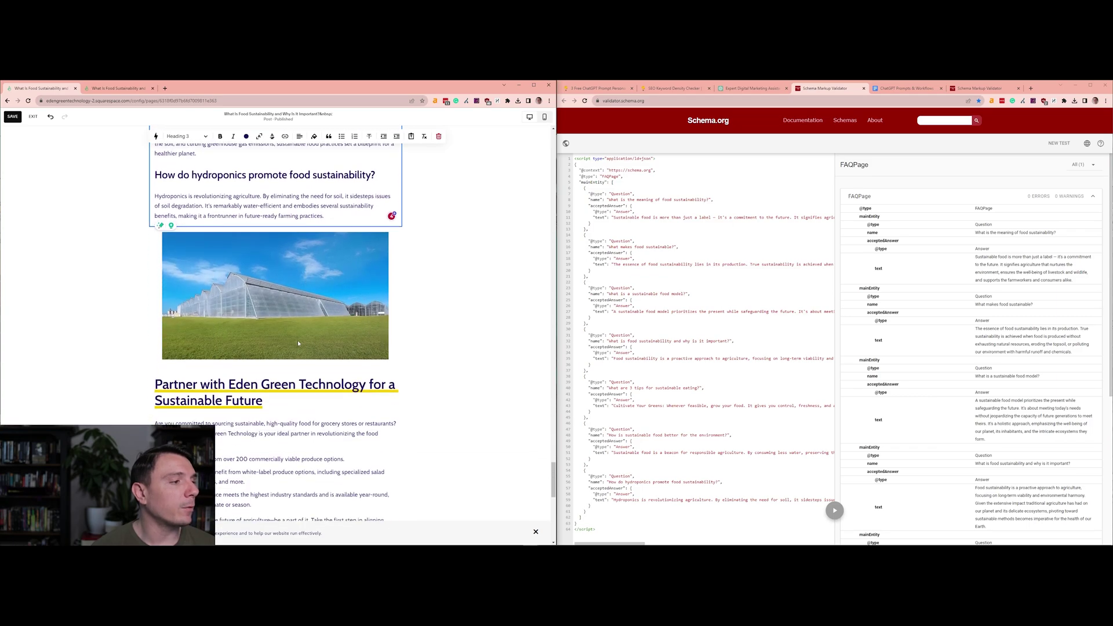
{"action": "scroll", "coordinate": [303, 338], "scroll_direction": "down", "scroll_amount": 4}
{"action": "scroll", "coordinate": [303, 338], "scroll_direction": "down", "scroll_amount": 4}
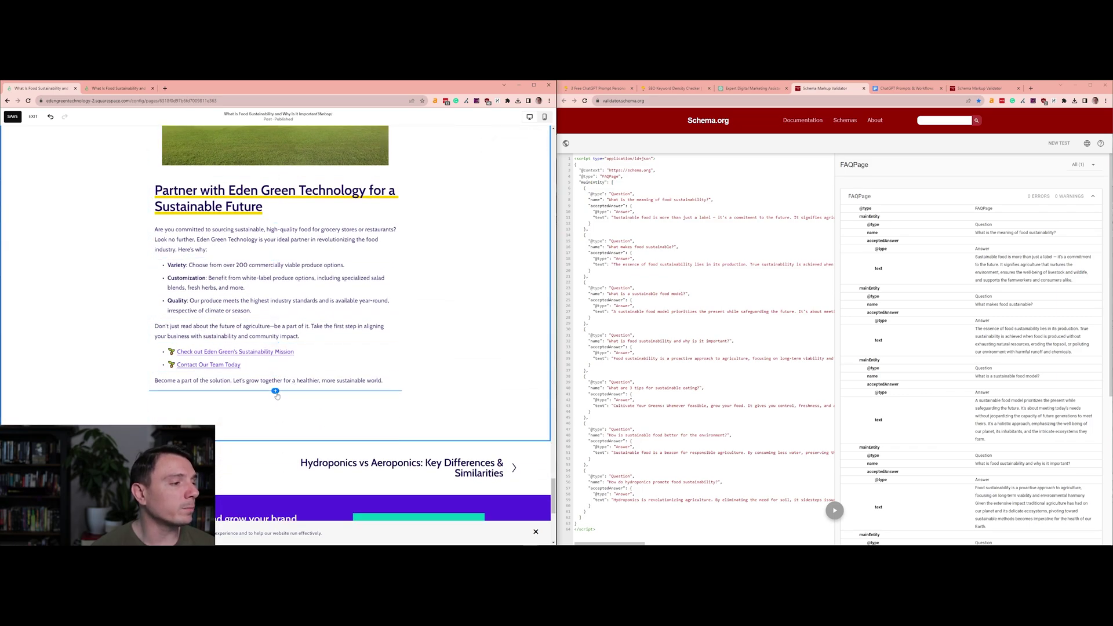
{"action": "left_click", "coordinate": [276, 391]}
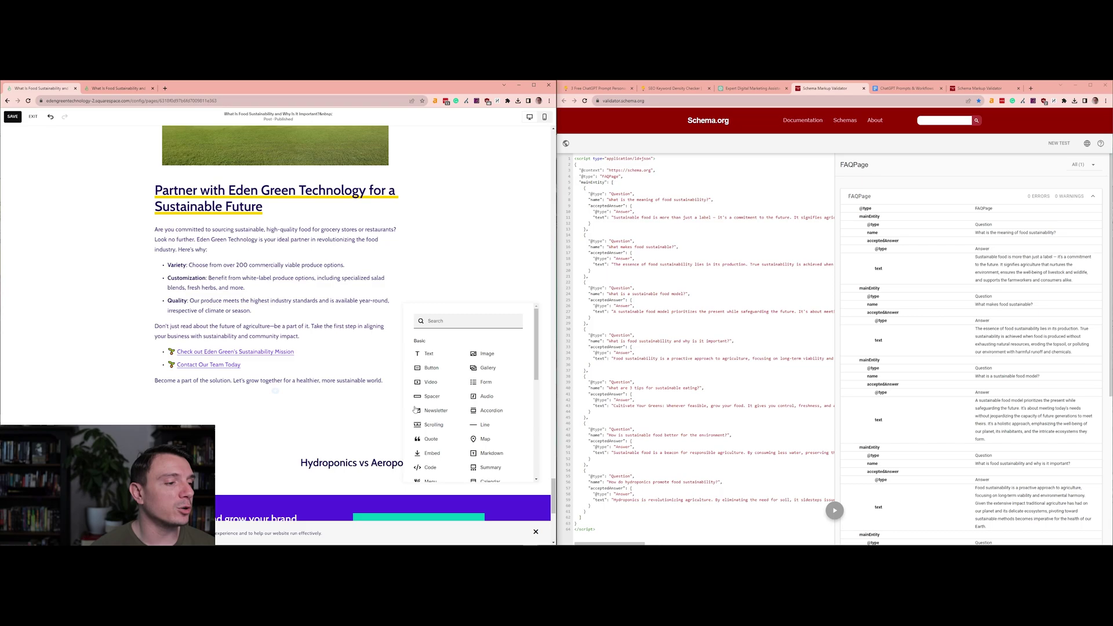
{"action": "left_click", "coordinate": [446, 468]}
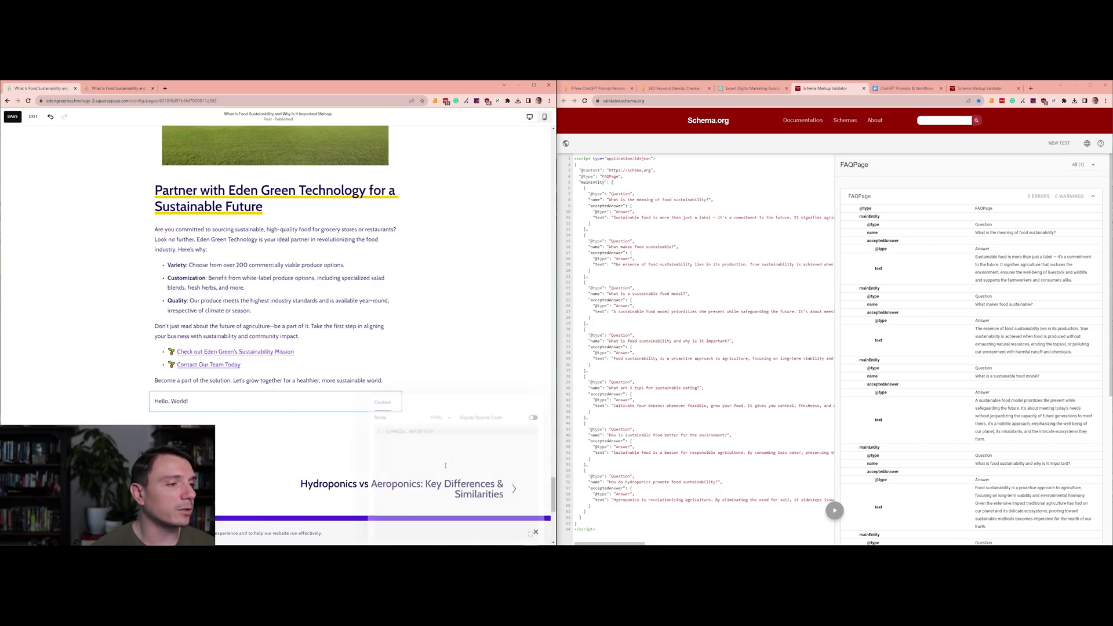
{"action": "left_click", "coordinate": [447, 429]}
{"action": "key", "text": "ctrl+a"}
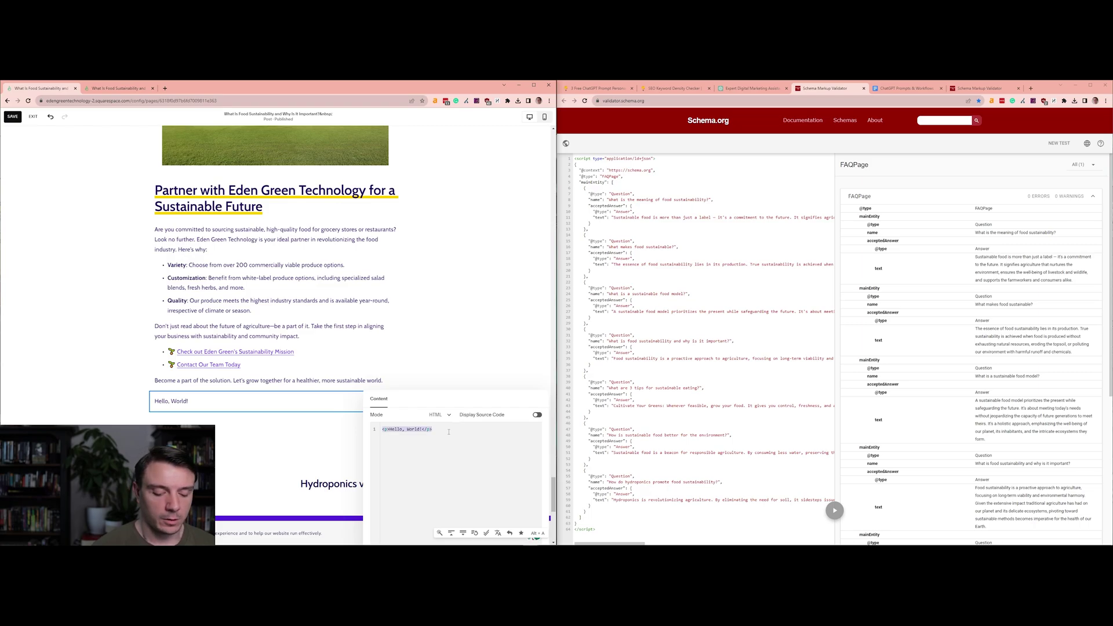
{"action": "key", "text": "BackSpace"}
{"action": "key", "text": "ctrl+v"}
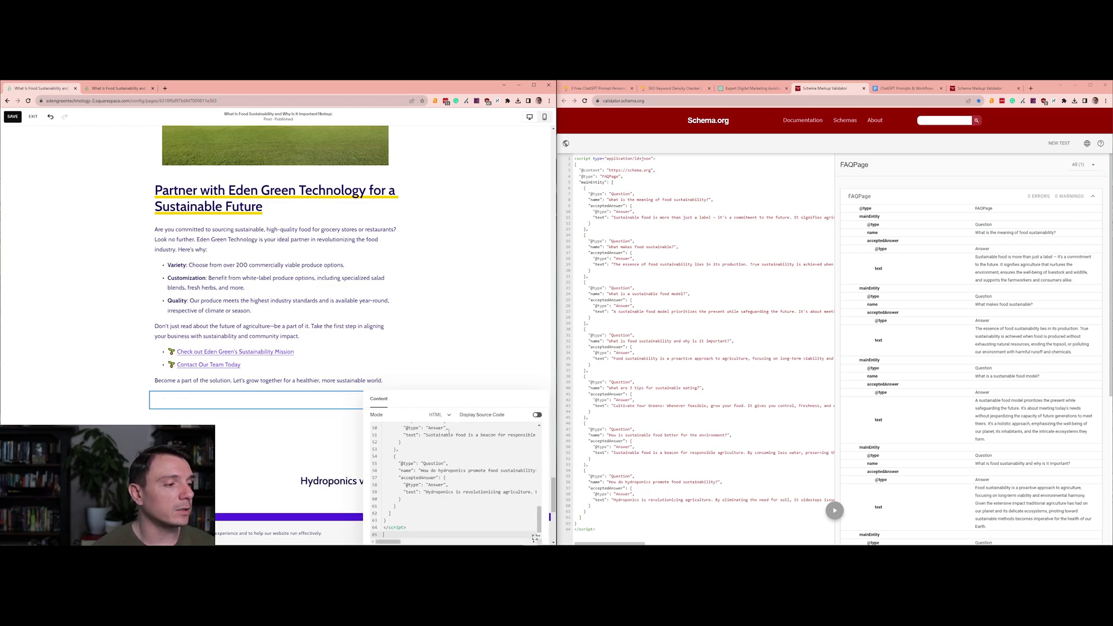
{"action": "left_click", "coordinate": [327, 383]}
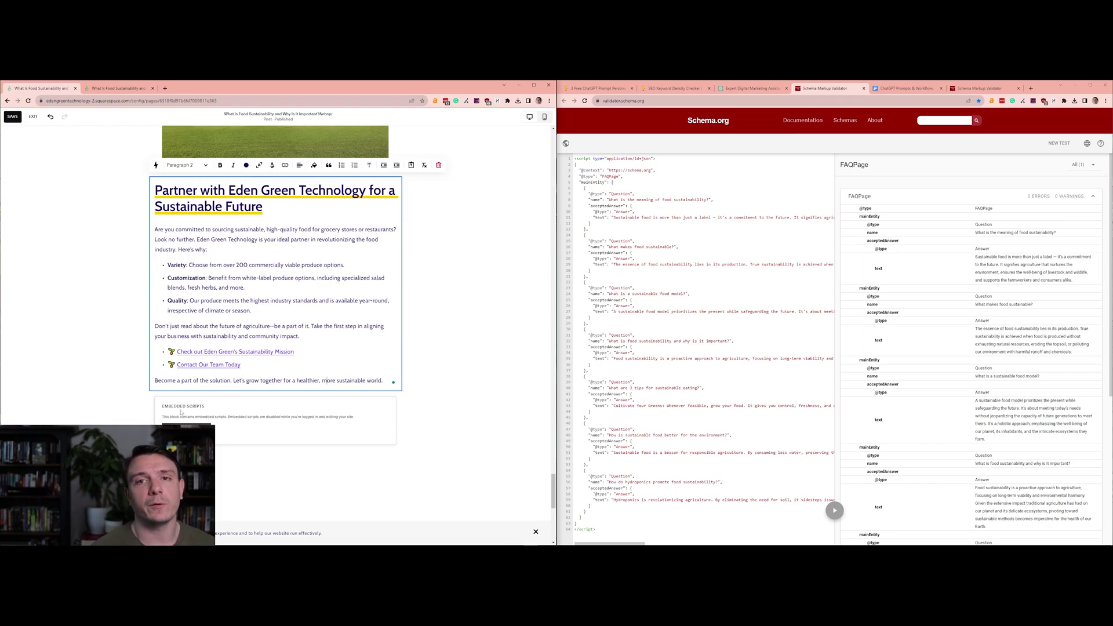
{"action": "left_click", "coordinate": [15, 119]}
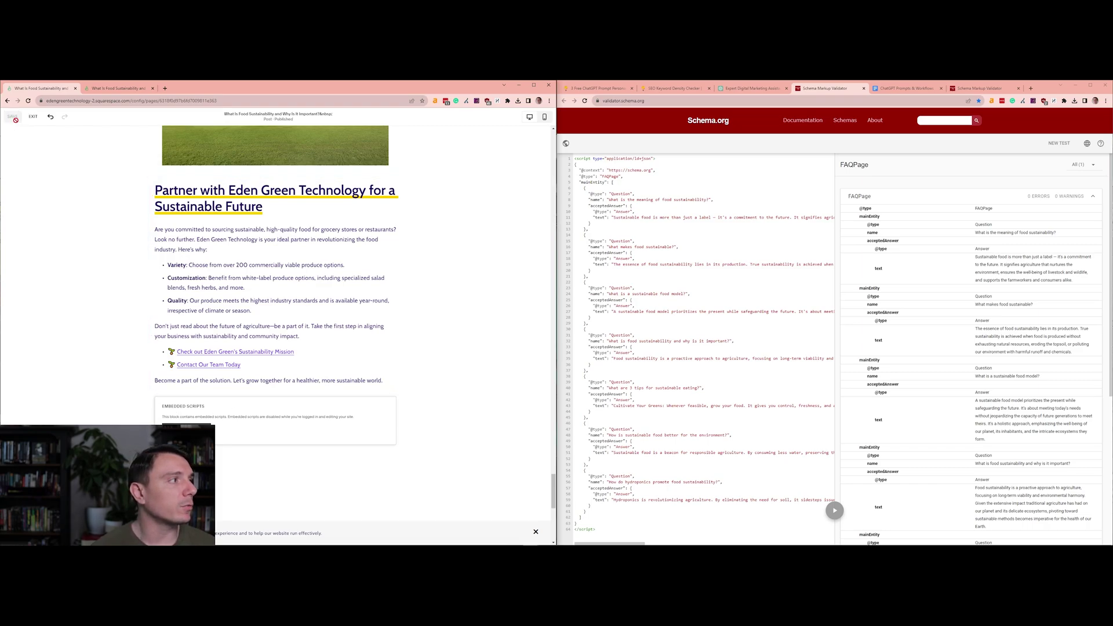
{"action": "left_click", "coordinate": [117, 87]}
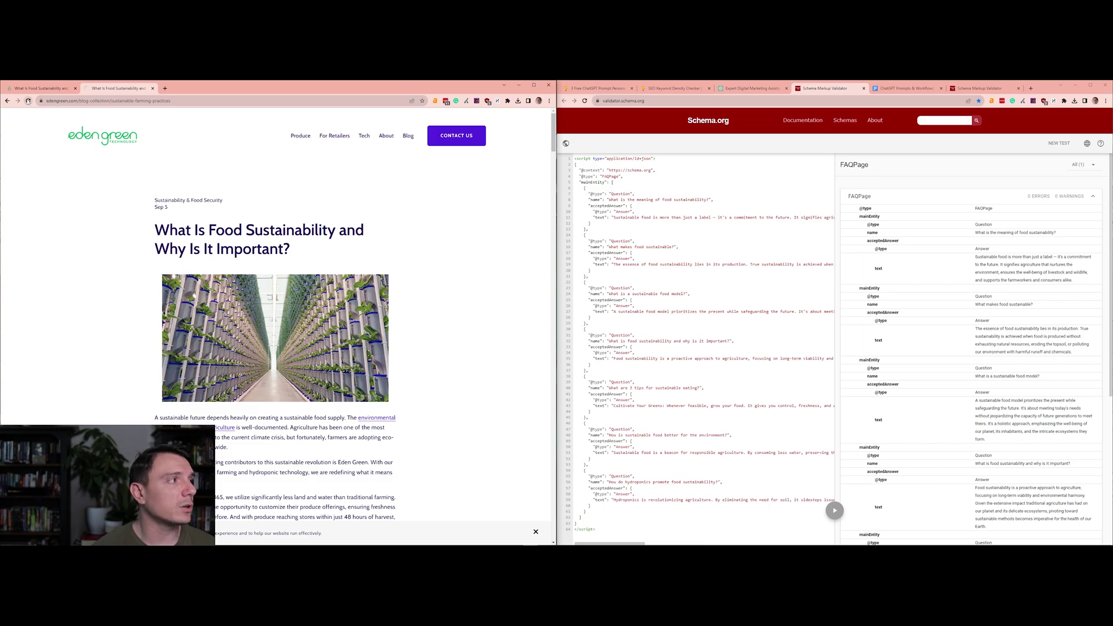
Step: Run a new Fetch URL test on the live food sustainability post's address
{"action": "left_click", "coordinate": [193, 101]}
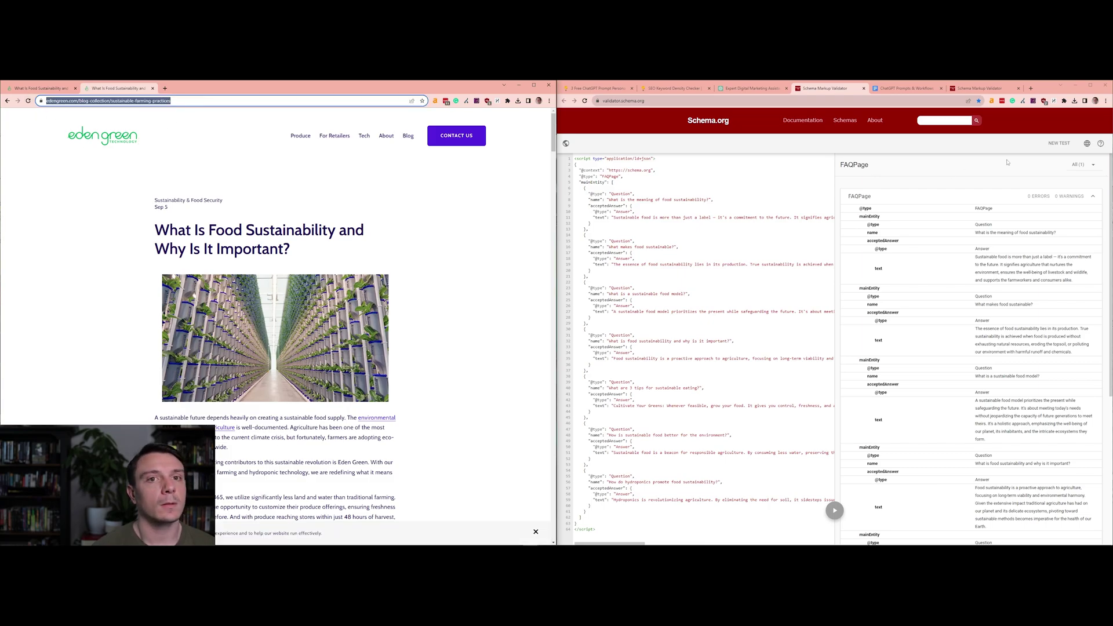
{"action": "left_click", "coordinate": [1058, 143]}
{"action": "left_click", "coordinate": [807, 326]}
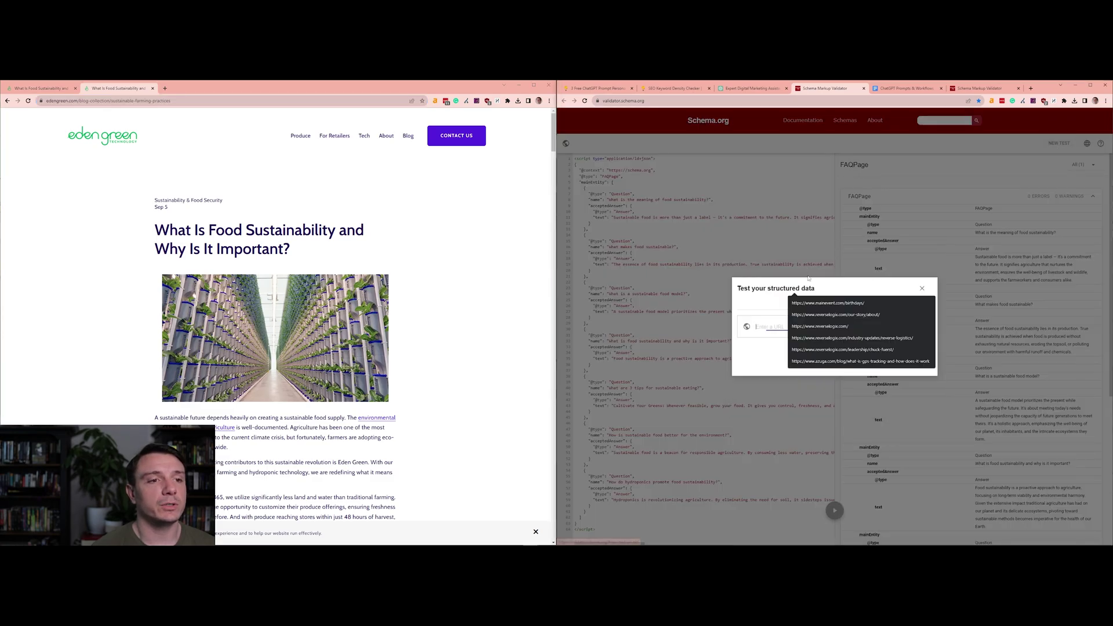
{"action": "type", "text": "https://www.edengreen.com/blog-collection/sustainable-farming-practices"}
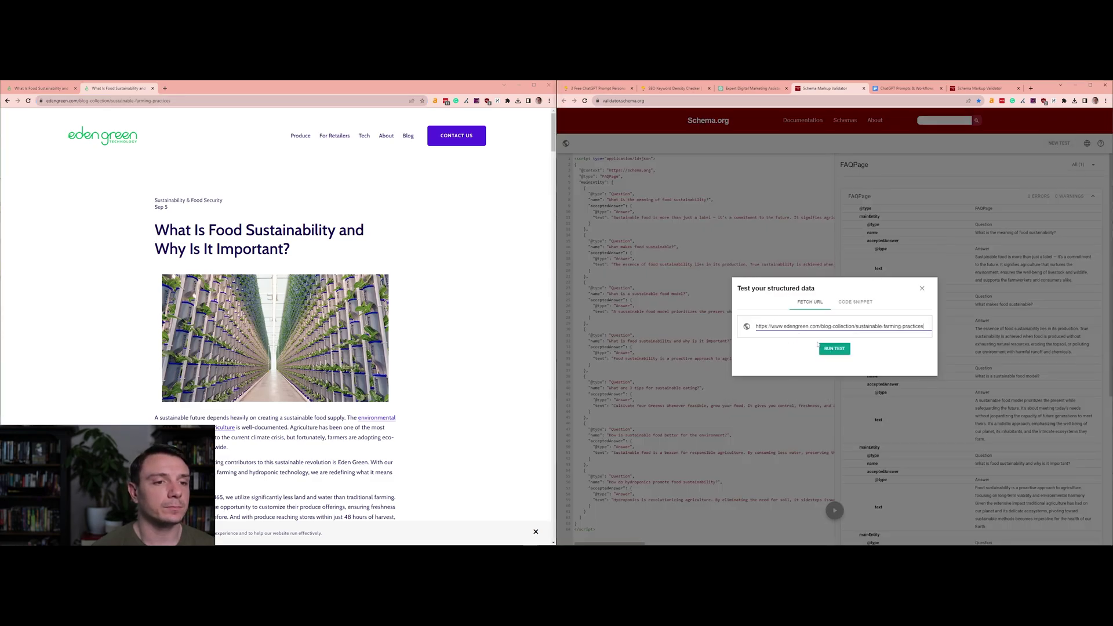
{"action": "left_click", "coordinate": [834, 348]}
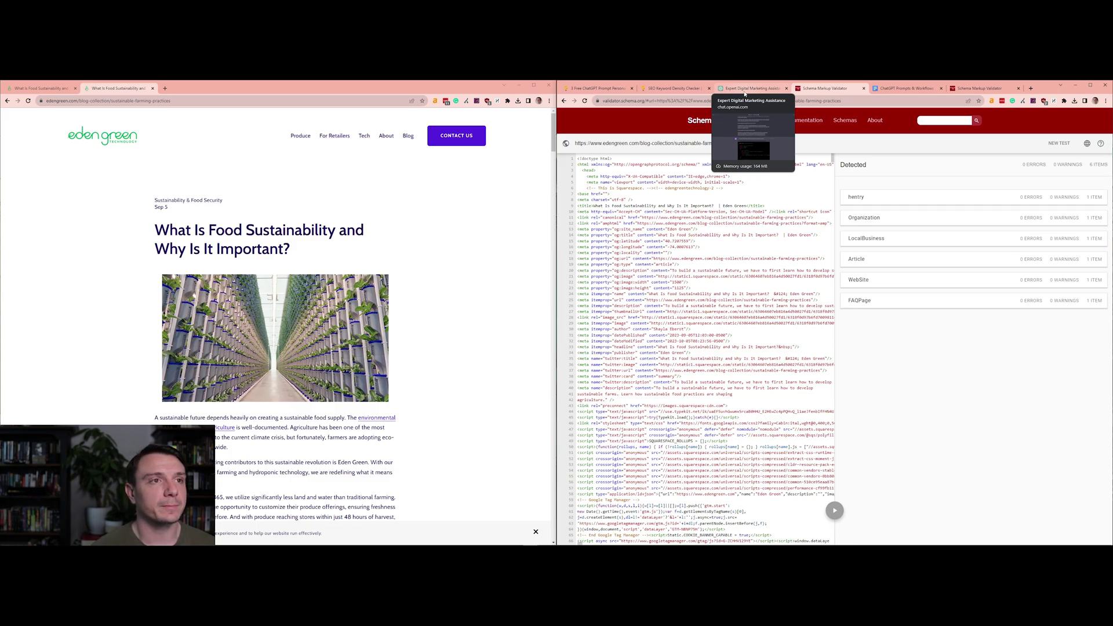
Step: Check the end of the FAQ script in ChatGPT, then switch to the SEO Keyword Density Checker page
{"action": "left_click", "coordinate": [744, 88]}
{"action": "scroll", "coordinate": [688, 321], "scroll_direction": "down", "scroll_amount": 5}
{"action": "scroll", "coordinate": [688, 322], "scroll_direction": "down", "scroll_amount": 3}
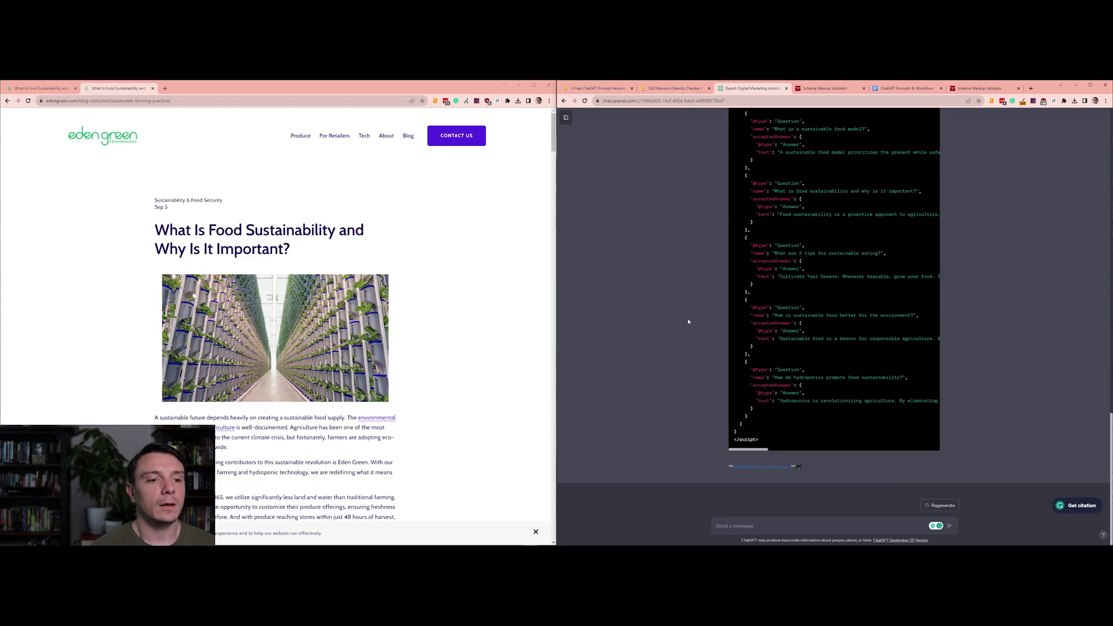
{"action": "left_click", "coordinate": [674, 88]}
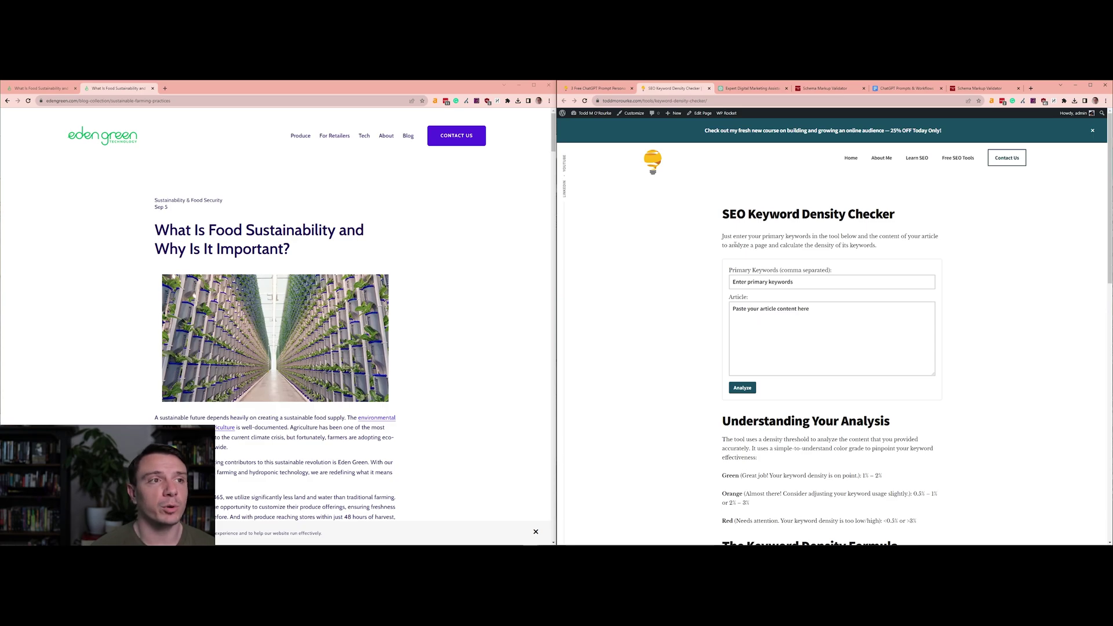
Step: Switch back to the ChatGPT conversation showing the FAQPage script
{"action": "left_click", "coordinate": [750, 88]}
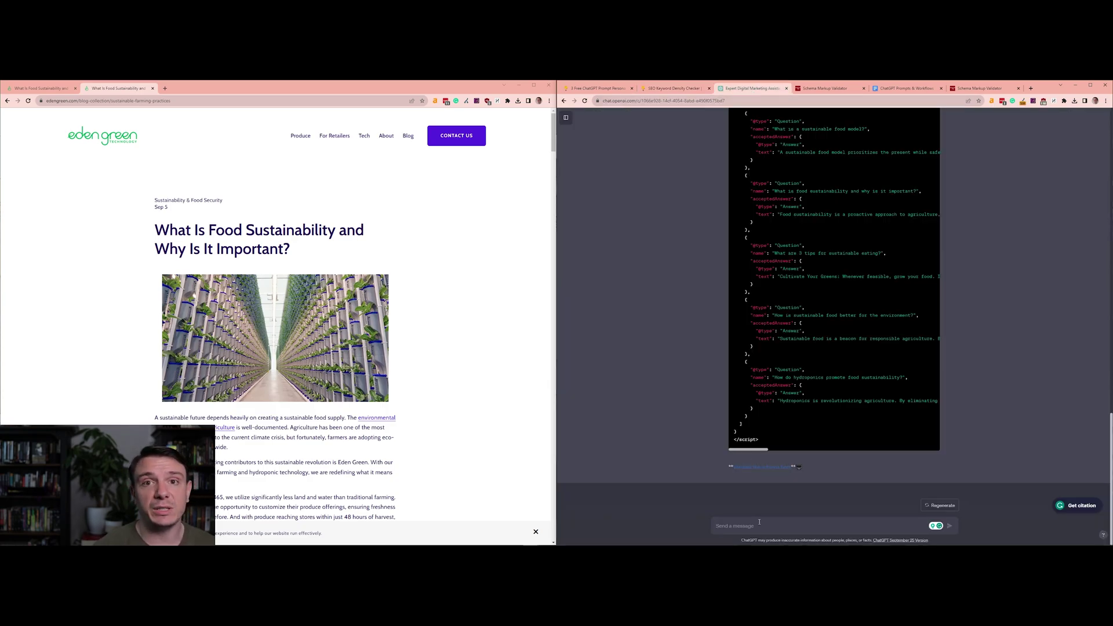
{"action": "type", "text": "Thank"}
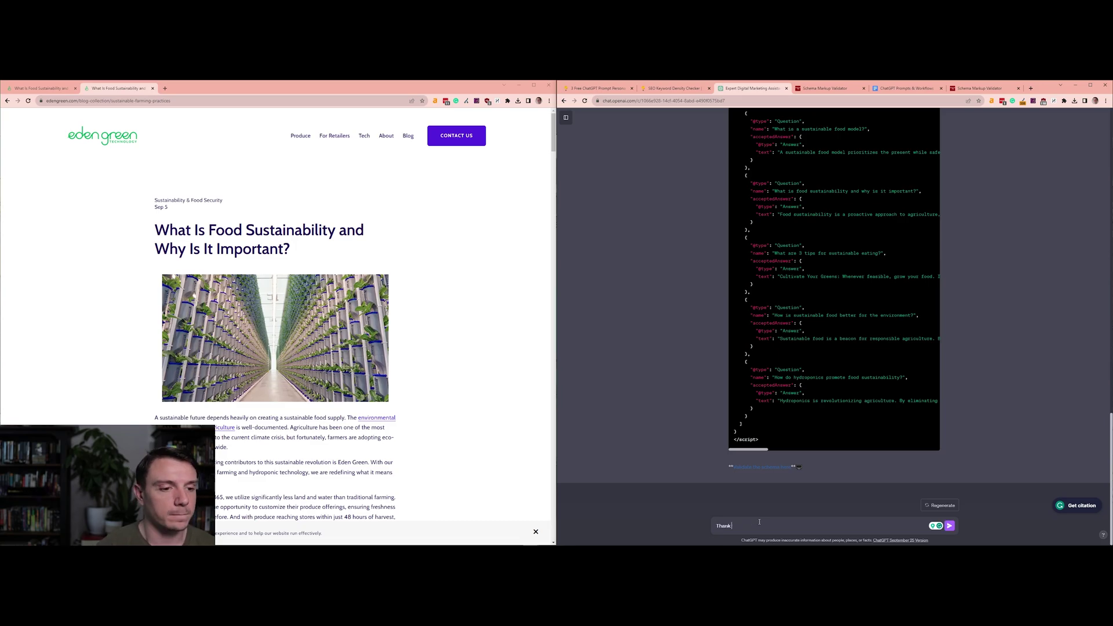
{"action": "type", "text": " you, Maven. Please use the webpilot plugin to access the page at https://toddmoneyrourke.com/tools/keyword-density-checker/ and create software application structured data. St"}
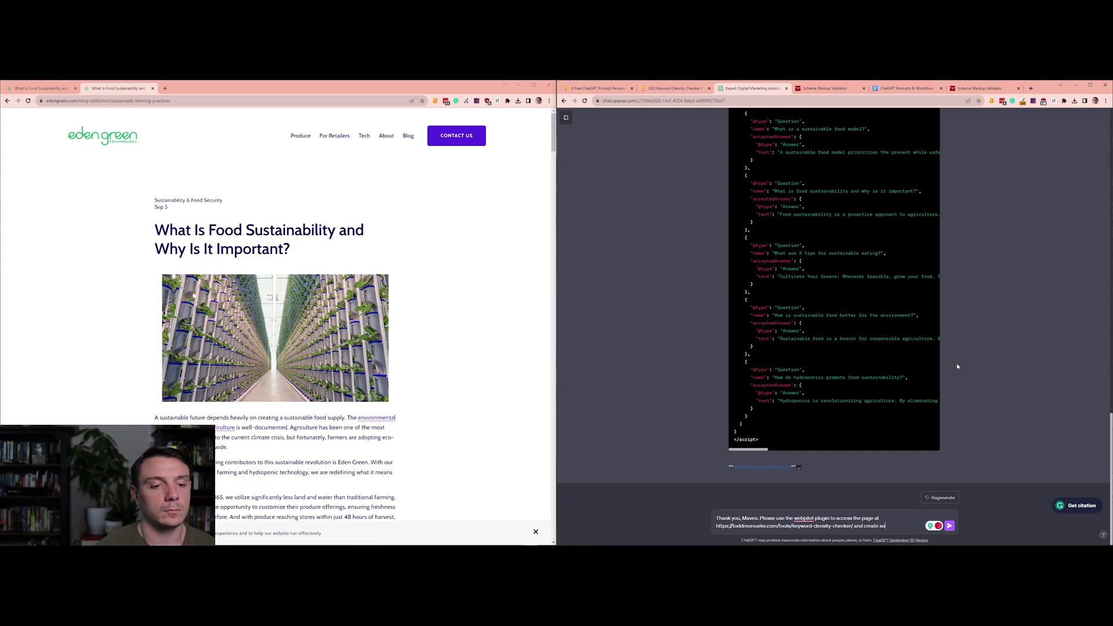
{"action": "type", "text": "imilar to what you did with the previous code, start and end w"}
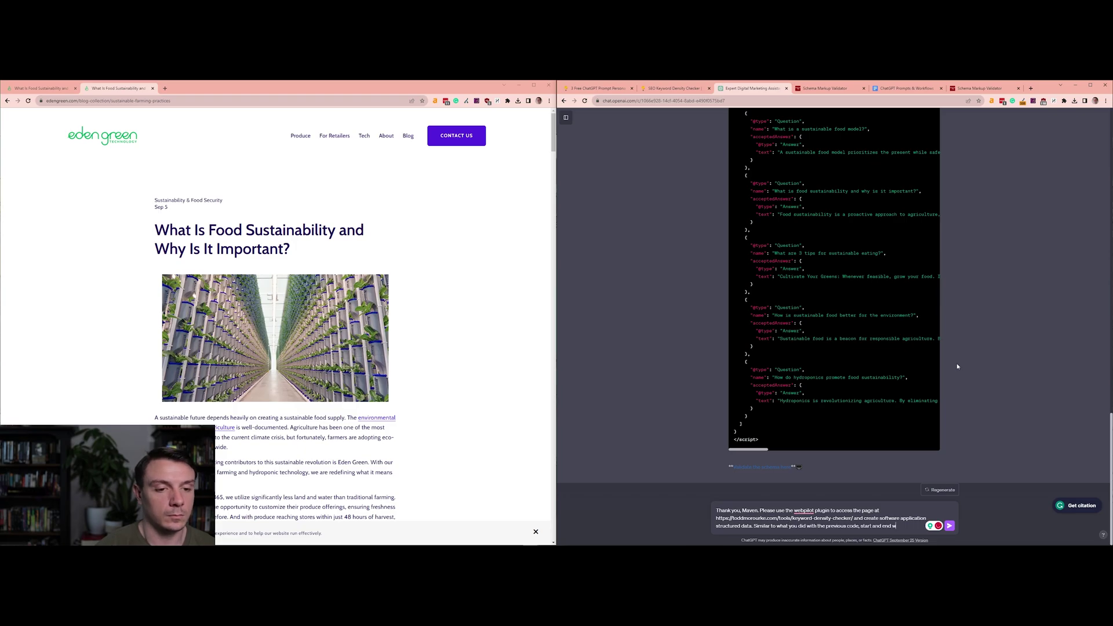
{"action": "type", "text": "ith script and also provide me with a link to validate your work."}
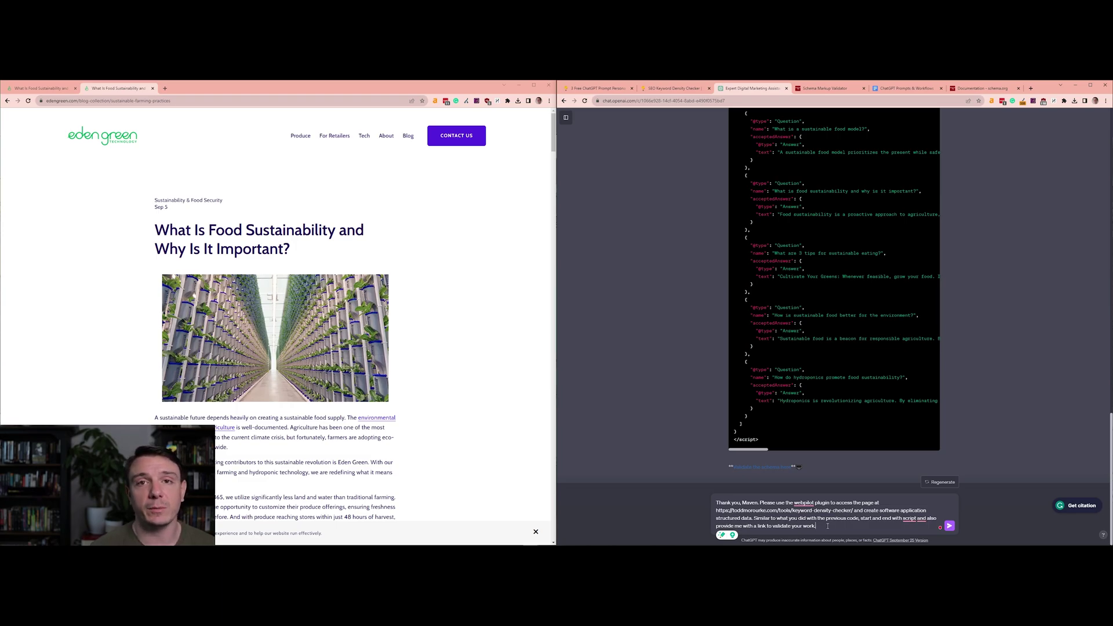
Step: Send the WebPilot prompt requesting SoftwareApplication JSON-LD for the SEO Keyword Density Checker page
{"action": "left_click", "coordinate": [949, 527]}
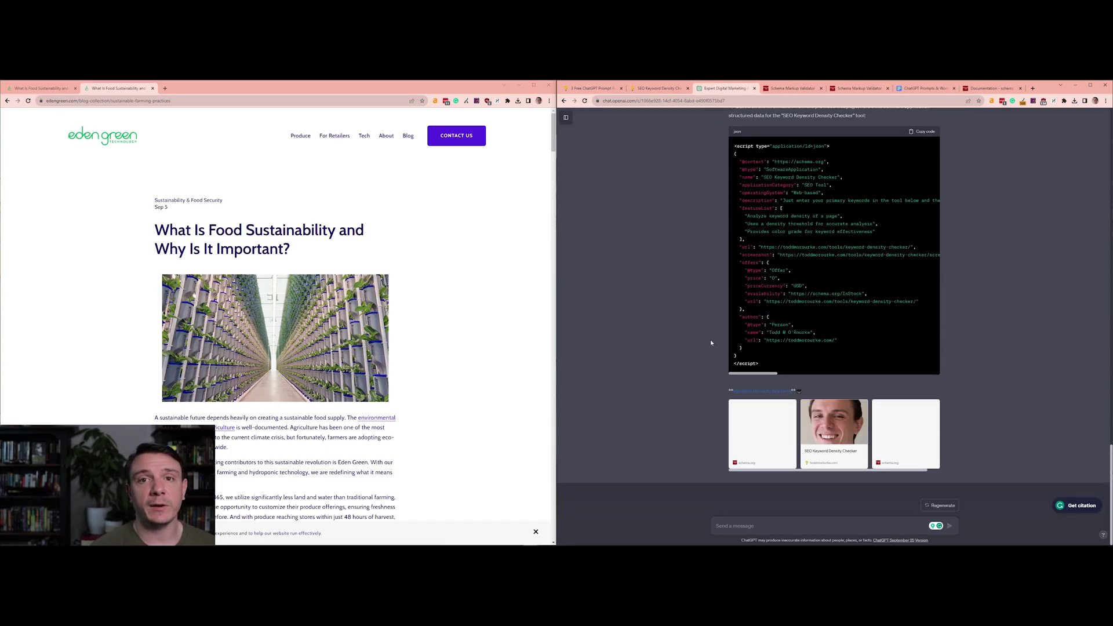
Step: Copy the SoftwareApplication script and validate it as a pasted Code Snippet
{"action": "left_click", "coordinate": [926, 131]}
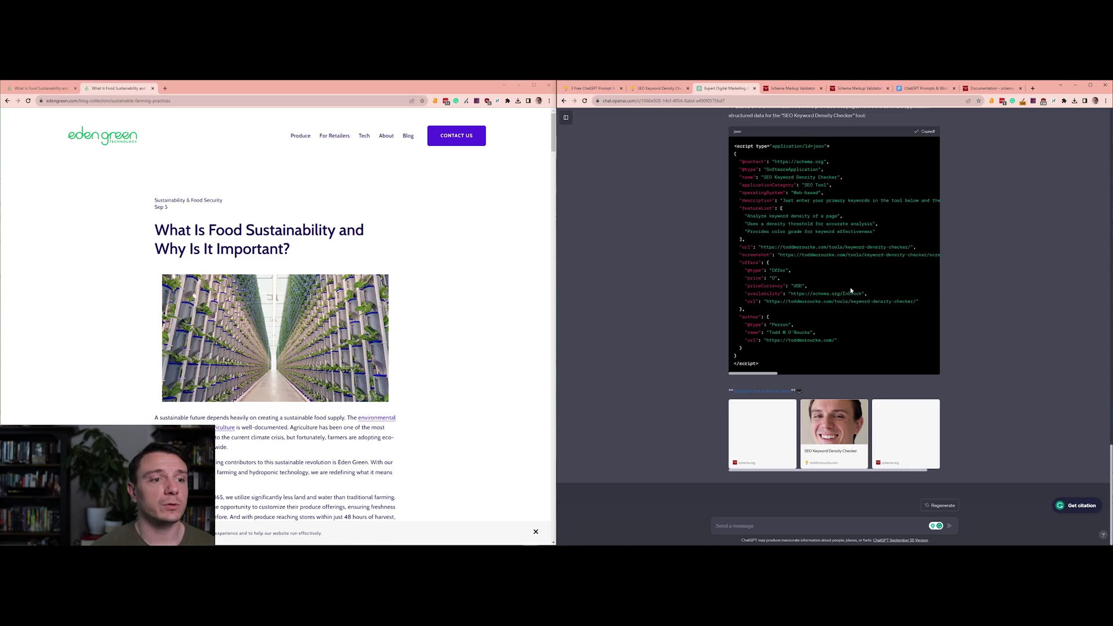
{"action": "left_click", "coordinate": [766, 390]}
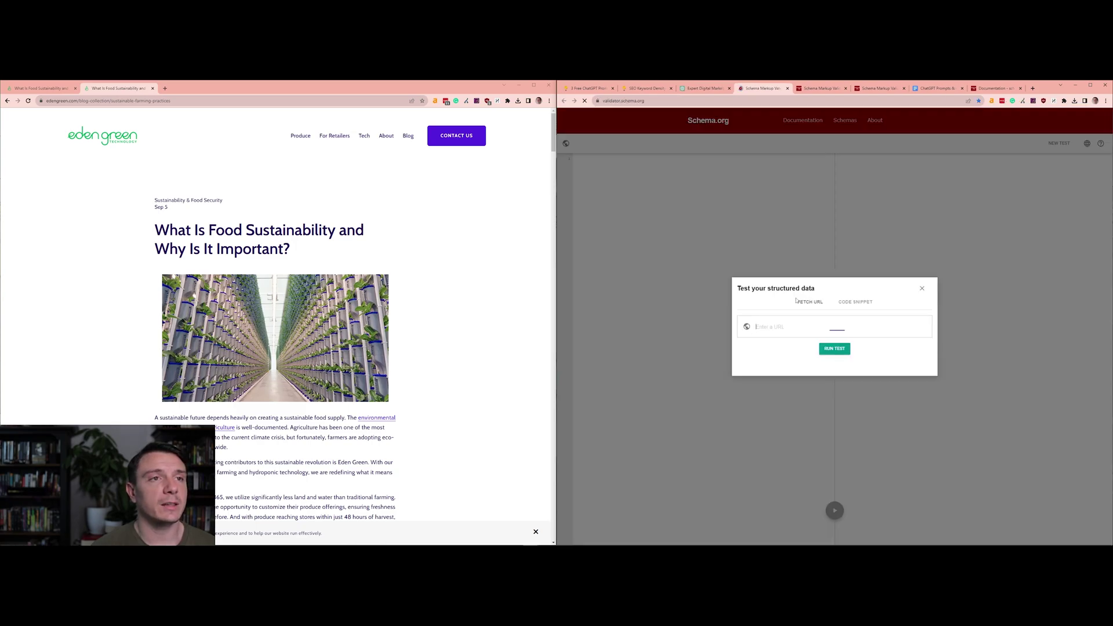
{"action": "left_click", "coordinate": [856, 302]}
{"action": "left_click", "coordinate": [833, 318]}
{"action": "key", "text": "ctrl+v"}
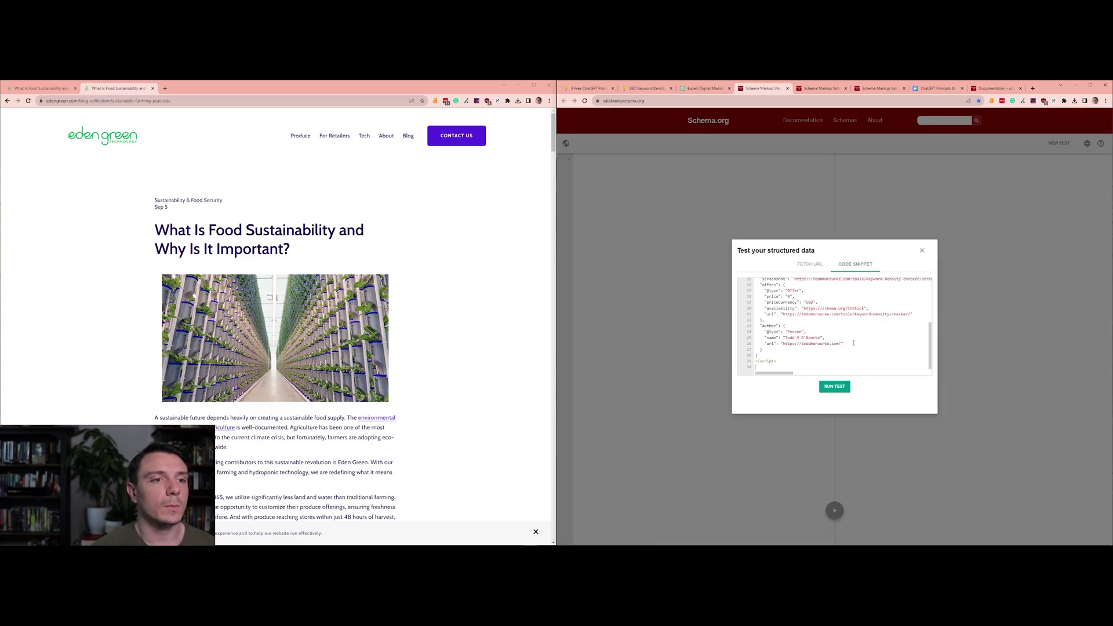
{"action": "left_click", "coordinate": [835, 385]}
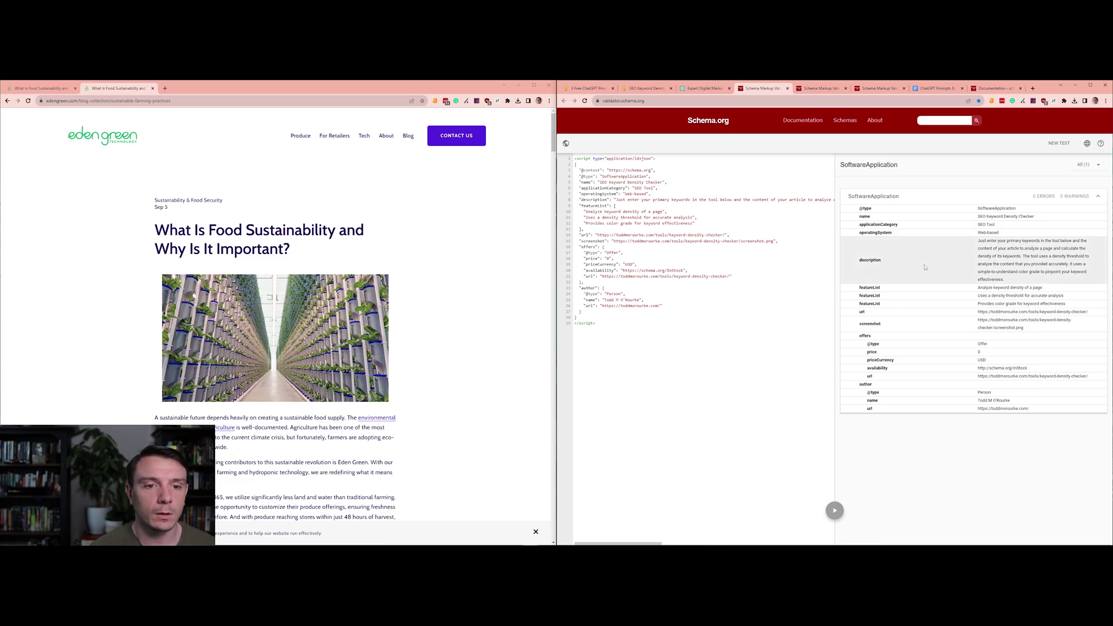
{"action": "left_click", "coordinate": [704, 88]}
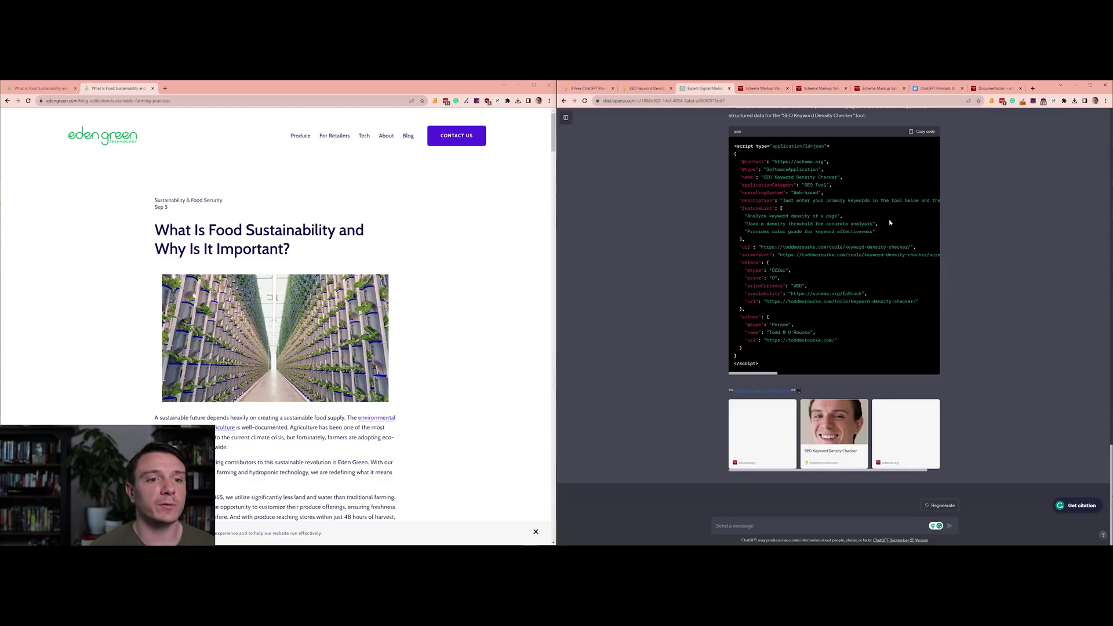
Step: In the tool page's editor, replace the old SoftwareApplication header script with the new one
{"action": "left_click", "coordinate": [646, 88]}
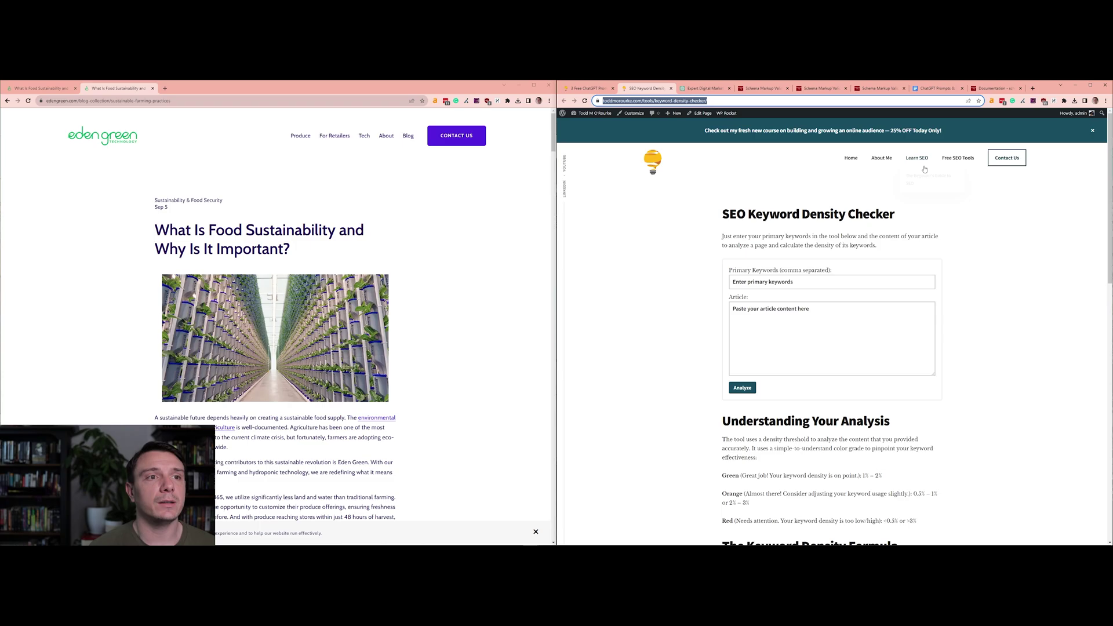
{"action": "left_click", "coordinate": [699, 114]}
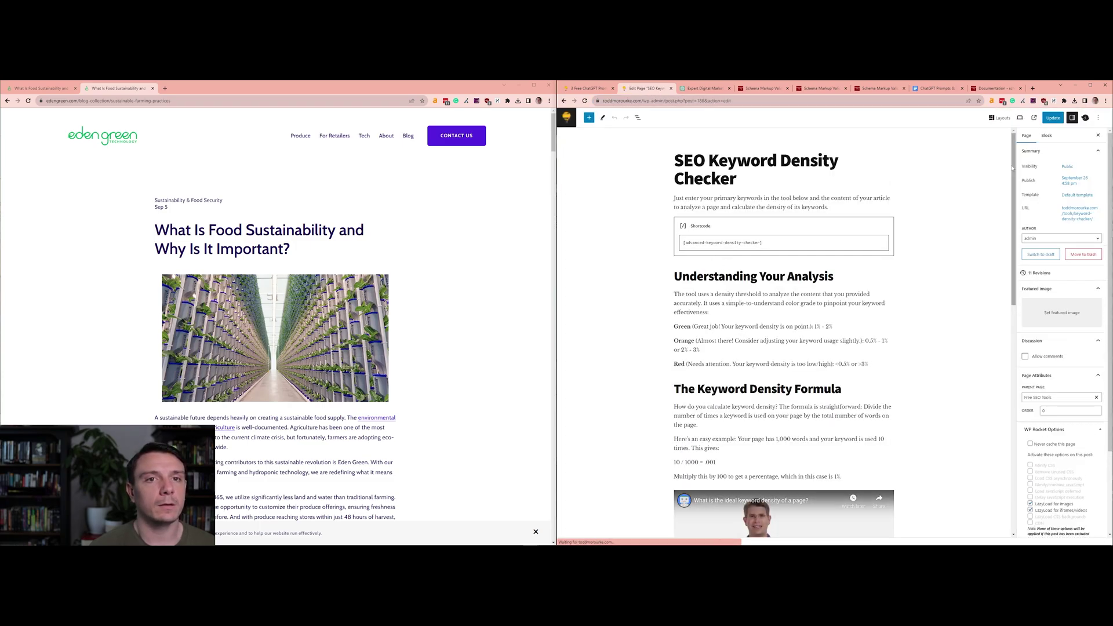
{"action": "scroll", "coordinate": [897, 432], "scroll_direction": "down", "scroll_amount": 3}
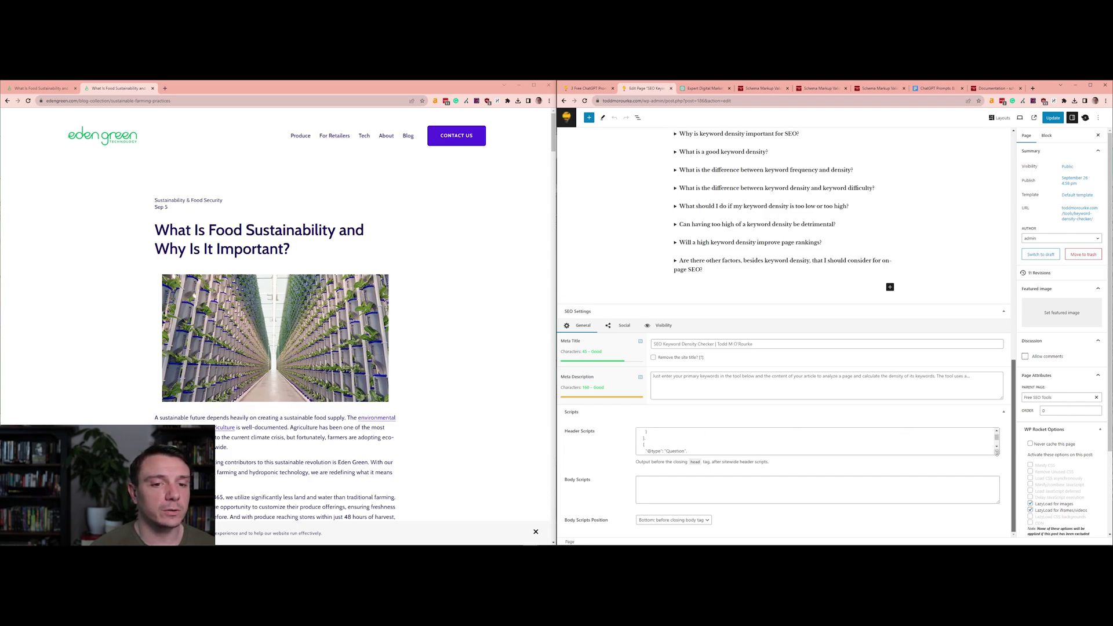
{"action": "left_click_drag", "start_coordinate": [996, 453], "coordinate": [997, 525]}
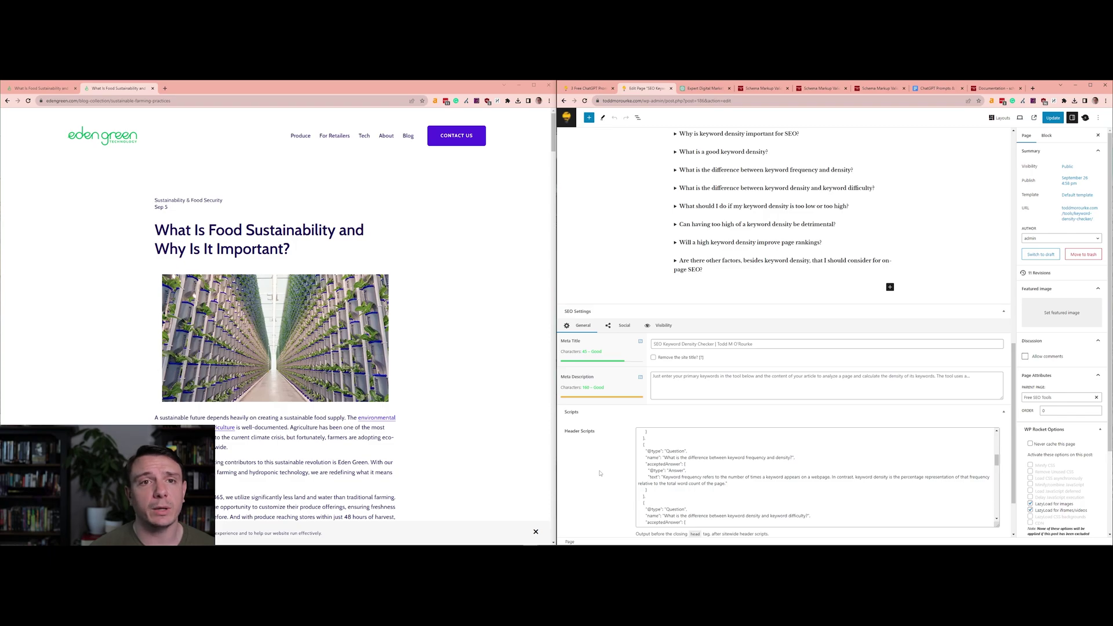
{"action": "scroll", "coordinate": [599, 473], "scroll_direction": "down", "scroll_amount": 2}
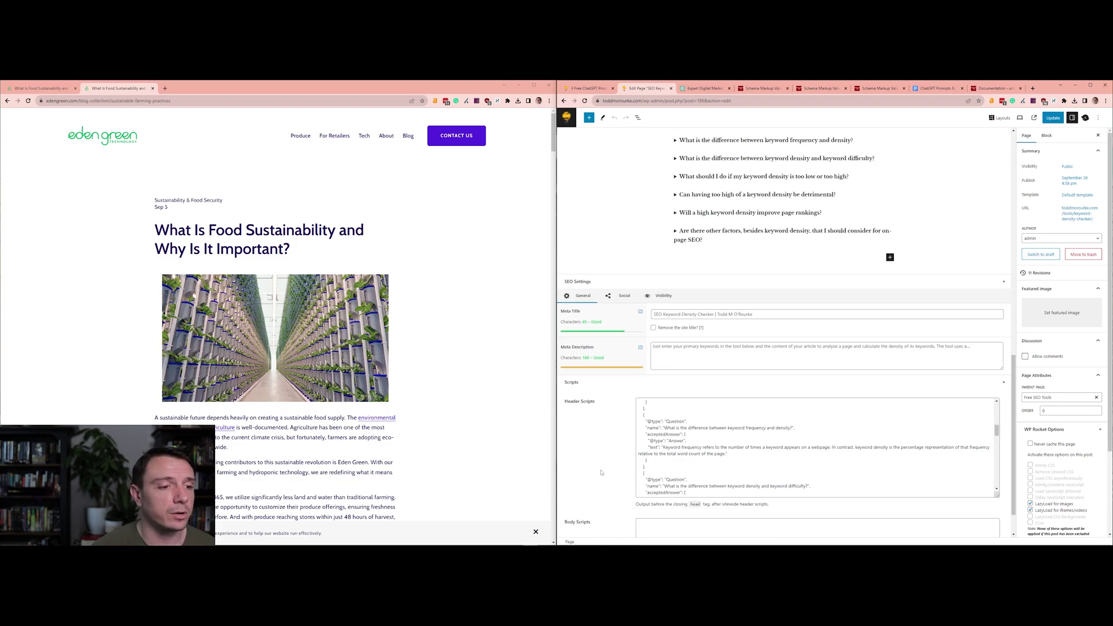
{"action": "scroll", "coordinate": [602, 472], "scroll_direction": "down", "scroll_amount": 1}
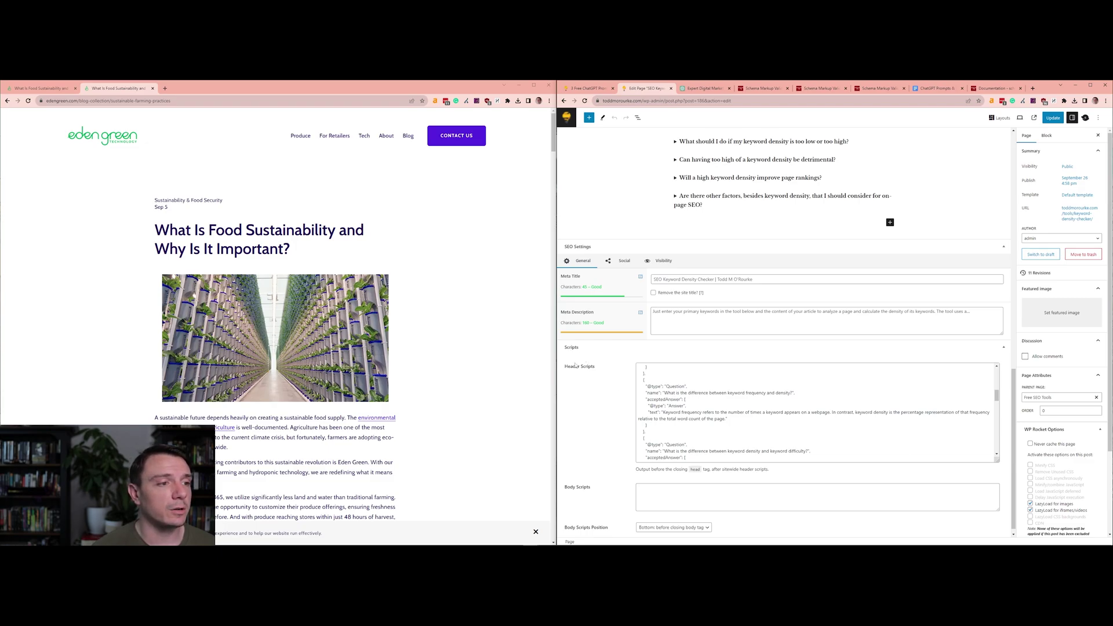
{"action": "scroll", "coordinate": [697, 418], "scroll_direction": "down", "scroll_amount": 4}
{"action": "scroll", "coordinate": [697, 417], "scroll_direction": "down", "scroll_amount": 4}
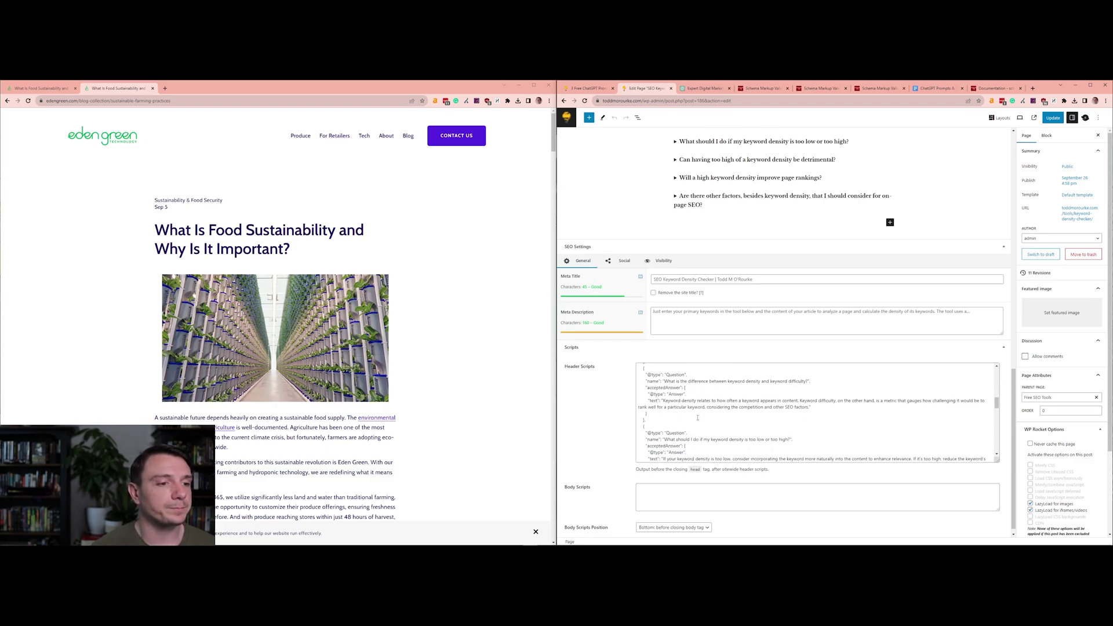
{"action": "scroll", "coordinate": [697, 417], "scroll_direction": "down", "scroll_amount": 3}
{"action": "scroll", "coordinate": [697, 417], "scroll_direction": "down", "scroll_amount": 3}
{"action": "scroll", "coordinate": [697, 417], "scroll_direction": "down", "scroll_amount": 3}
{"action": "scroll", "coordinate": [697, 418], "scroll_direction": "down", "scroll_amount": 2}
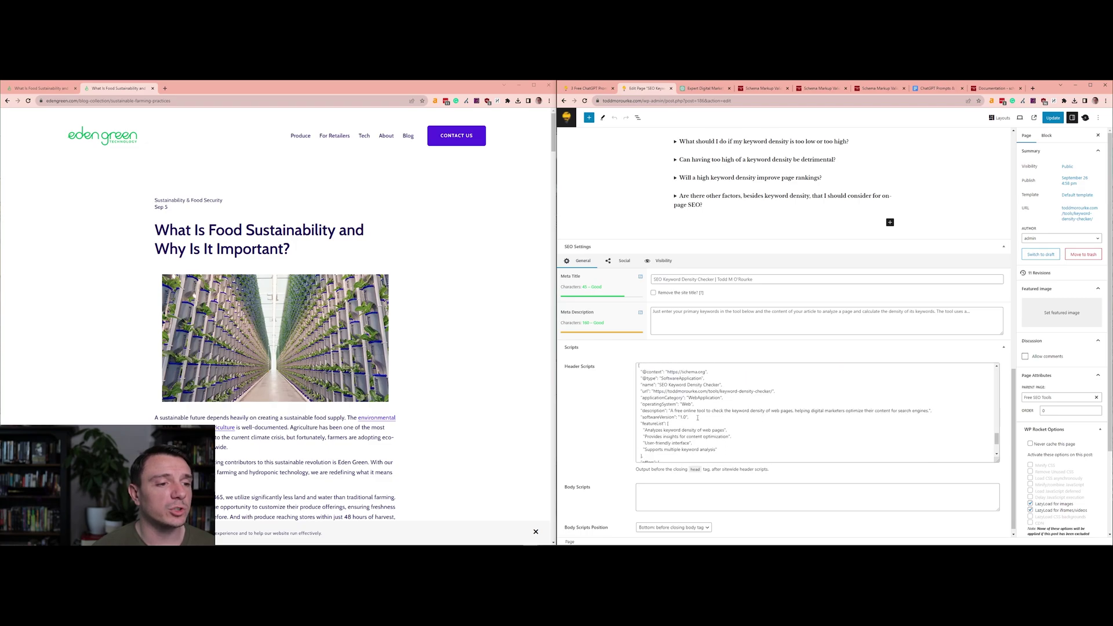
{"action": "scroll", "coordinate": [698, 417], "scroll_direction": "up", "scroll_amount": 2}
{"action": "scroll", "coordinate": [678, 408], "scroll_direction": "up", "scroll_amount": 1}
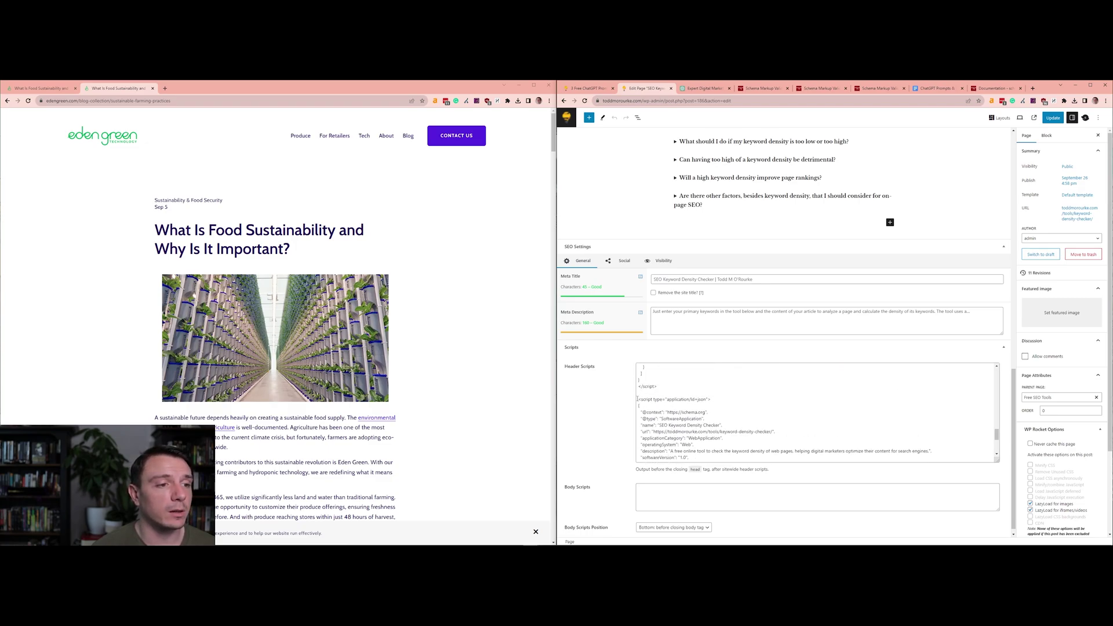
{"action": "mouse_move", "coordinate": [638, 398]}
{"action": "left_mouse_down"}
{"action": "mouse_move", "coordinate": [692, 418]}
{"action": "mouse_move", "coordinate": [727, 451]}
{"action": "left_mouse_up"}
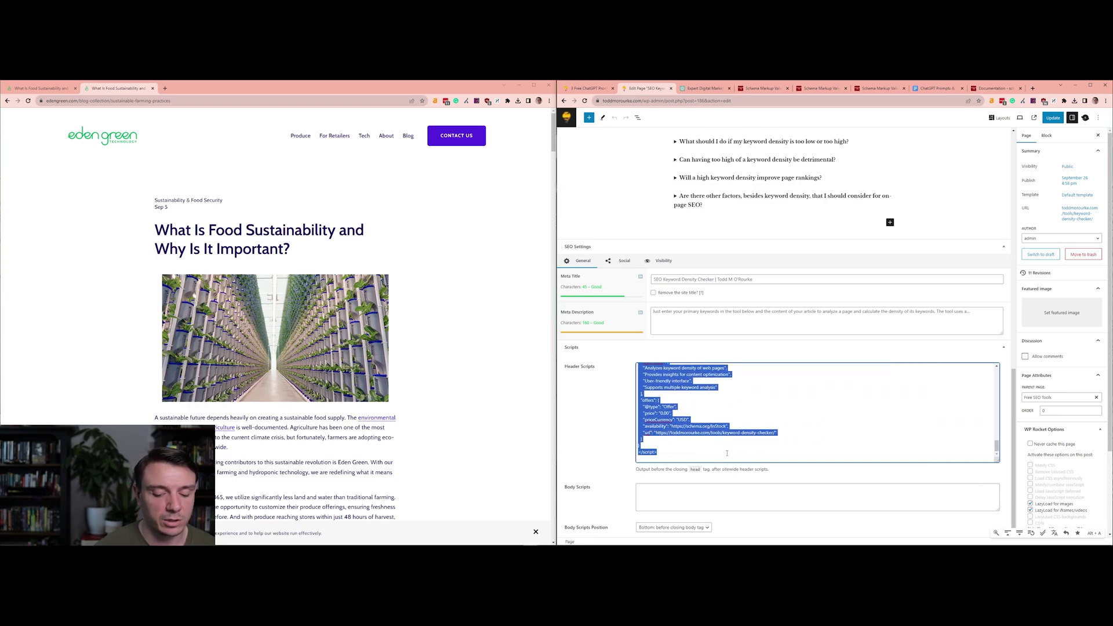
{"action": "key", "text": "ctrl+v"}
{"action": "key", "text": "ctrl+z"}
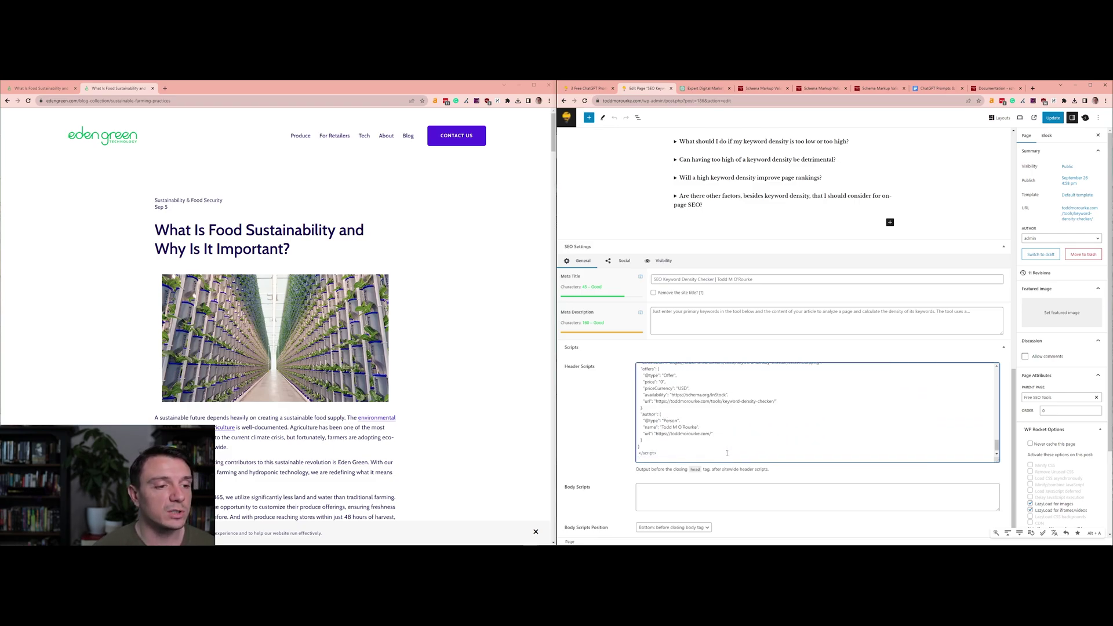
{"action": "scroll", "coordinate": [708, 406], "scroll_direction": "up", "scroll_amount": 2}
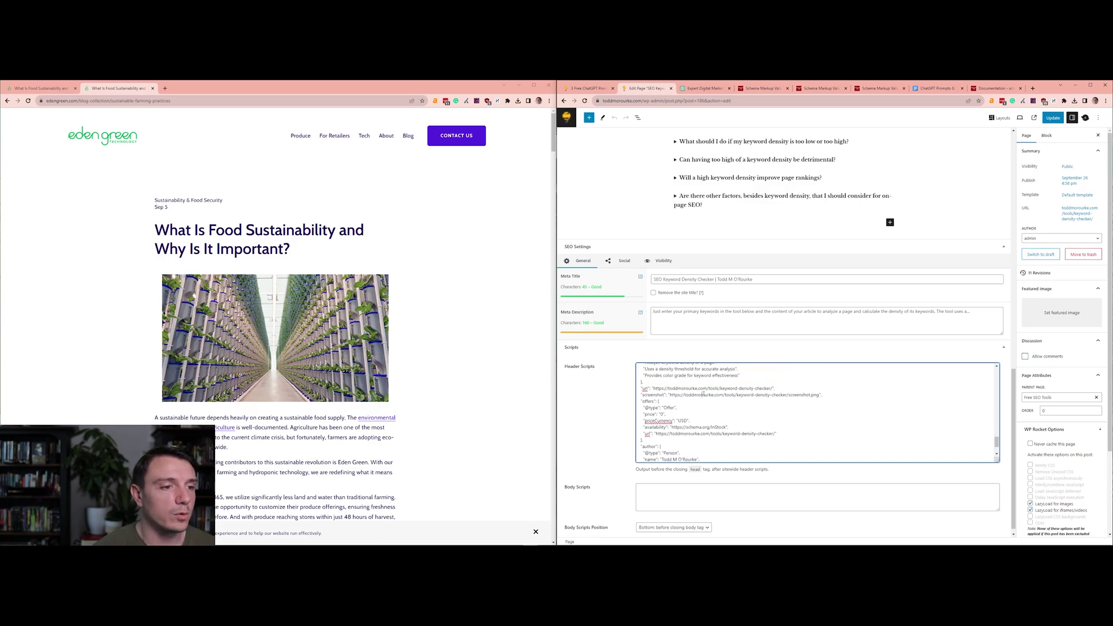
Step: Delete the schema's screenshot line, update the page and view it live
{"action": "left_click_drag", "start_coordinate": [638, 395], "coordinate": [822, 395]}
{"action": "key", "text": "Delete"}
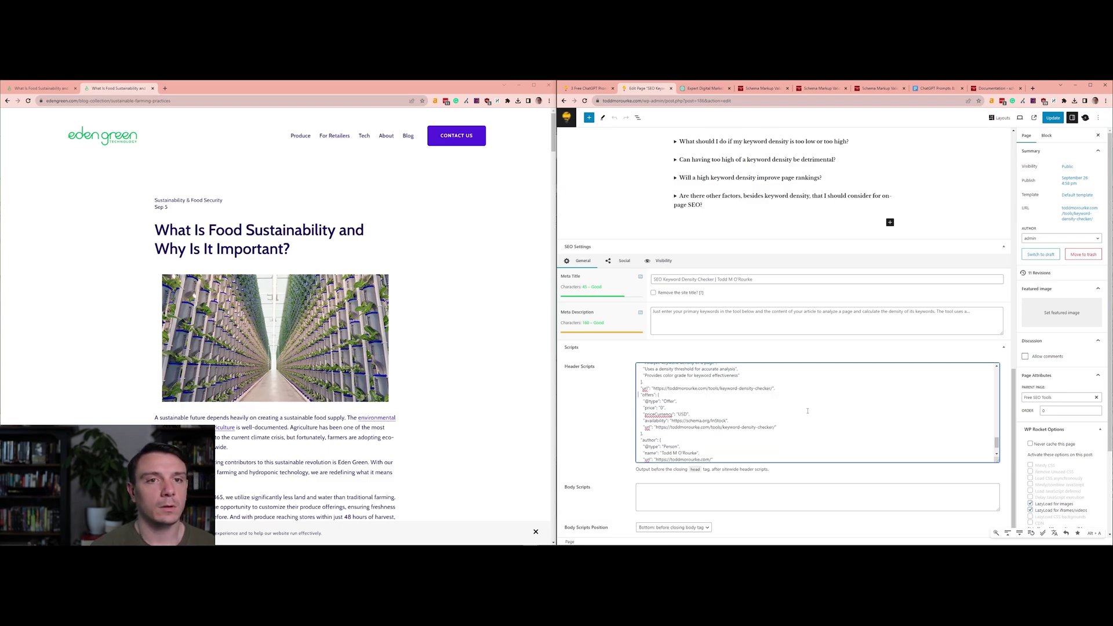
{"action": "left_click", "coordinate": [1053, 118]}
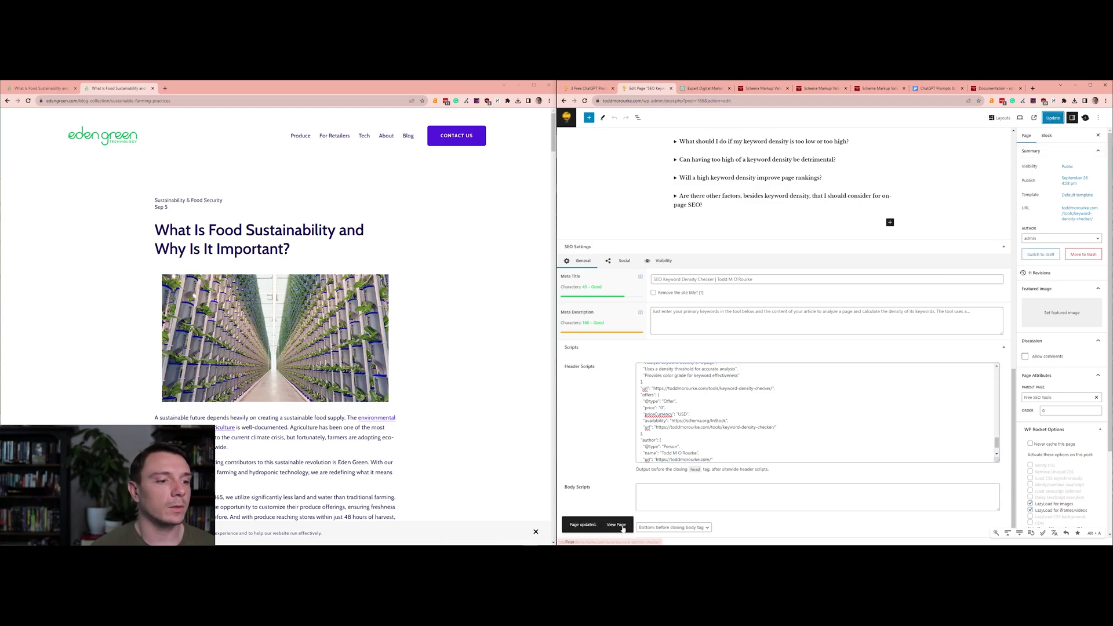
{"action": "left_click", "coordinate": [617, 525]}
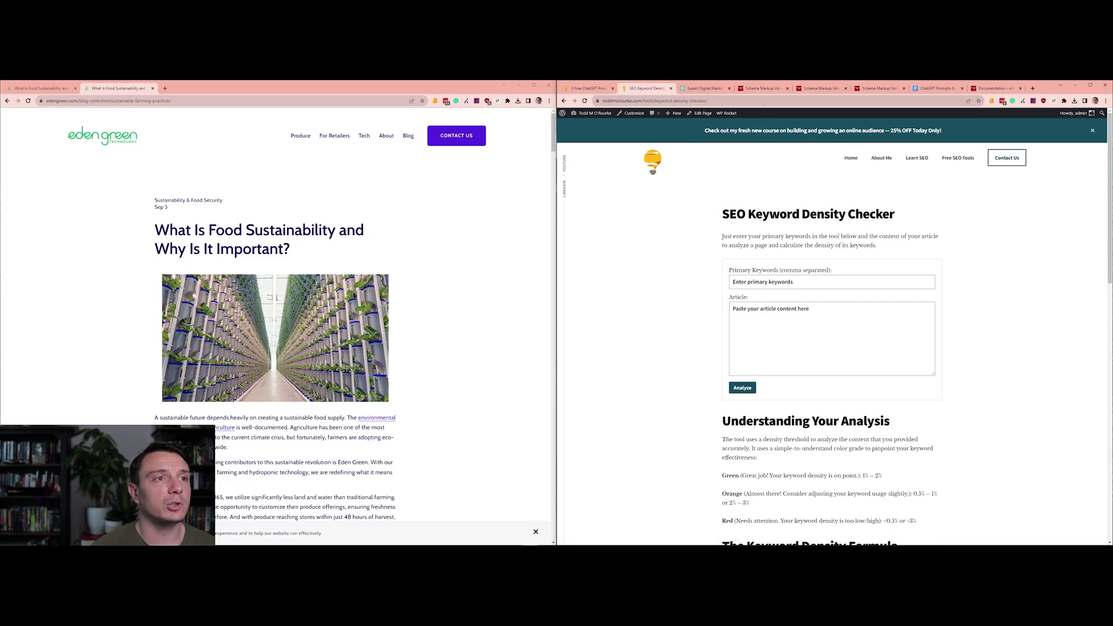
Step: Copy the live Keyword Density Checker URL and start a Fetch URL test in the validator
{"action": "left_click", "coordinate": [766, 100]}
{"action": "key", "text": "ctrl+c"}
{"action": "left_click", "coordinate": [763, 88]}
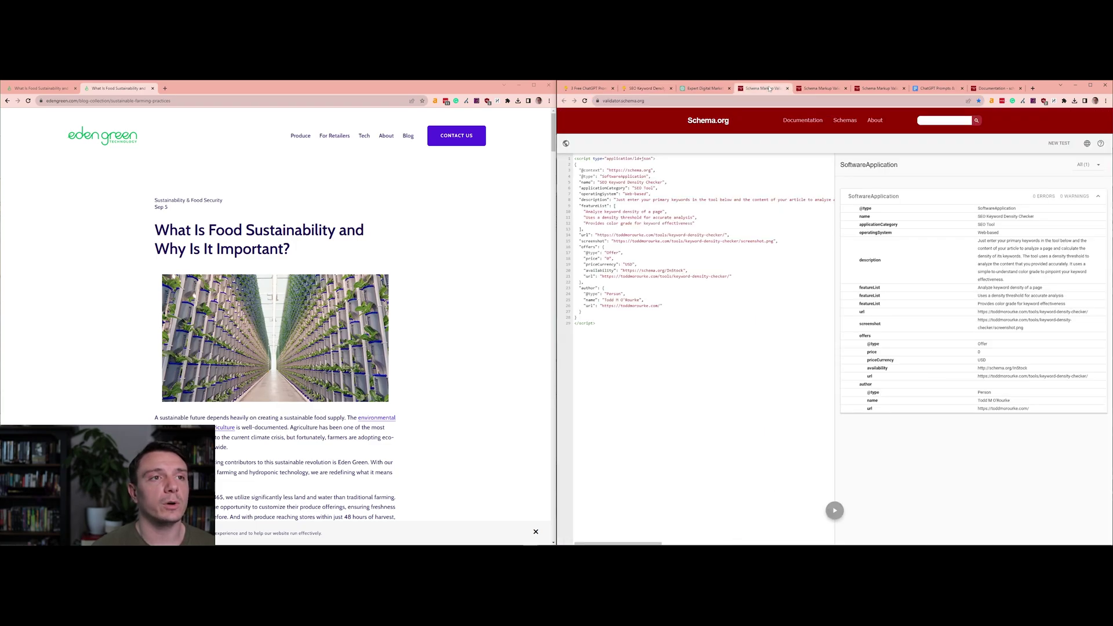
{"action": "left_click", "coordinate": [1059, 143]}
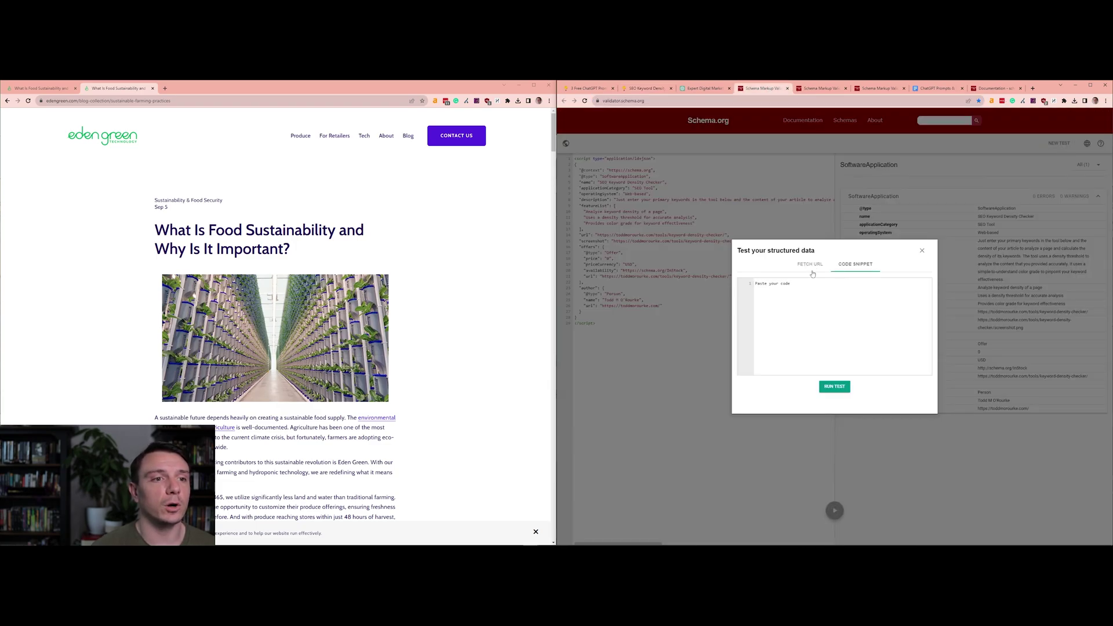
{"action": "left_click", "coordinate": [769, 327]}
Step: Validate the pasted live URL and review the detected SoftwareApplication item for errors
{"action": "key", "text": "Escape"}
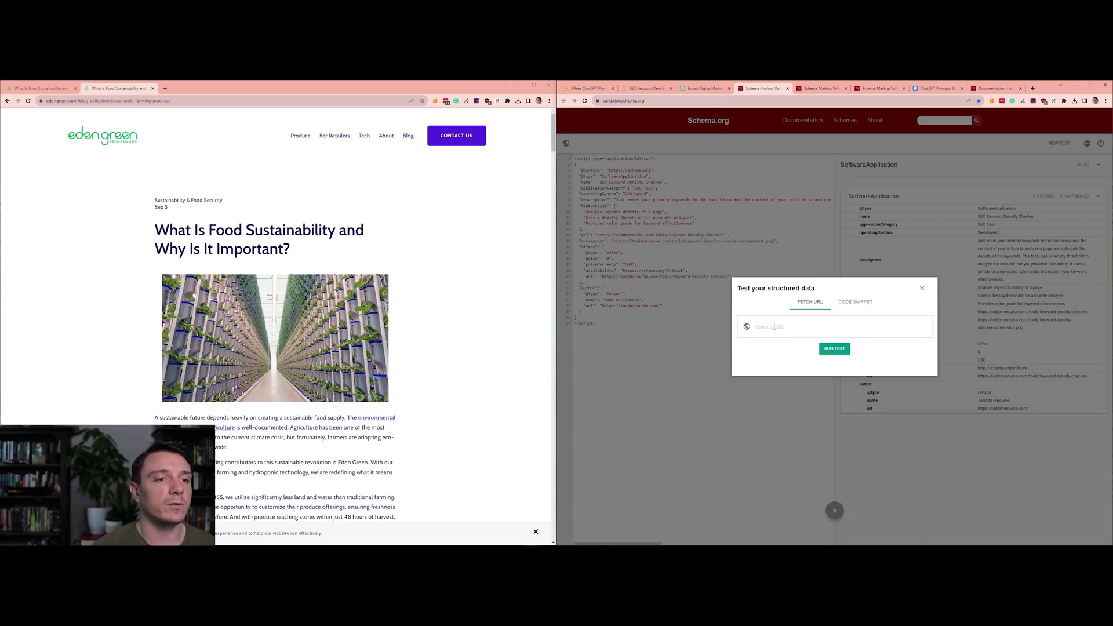
{"action": "left_click", "coordinate": [773, 328]}
{"action": "key", "text": "ctrl+v"}
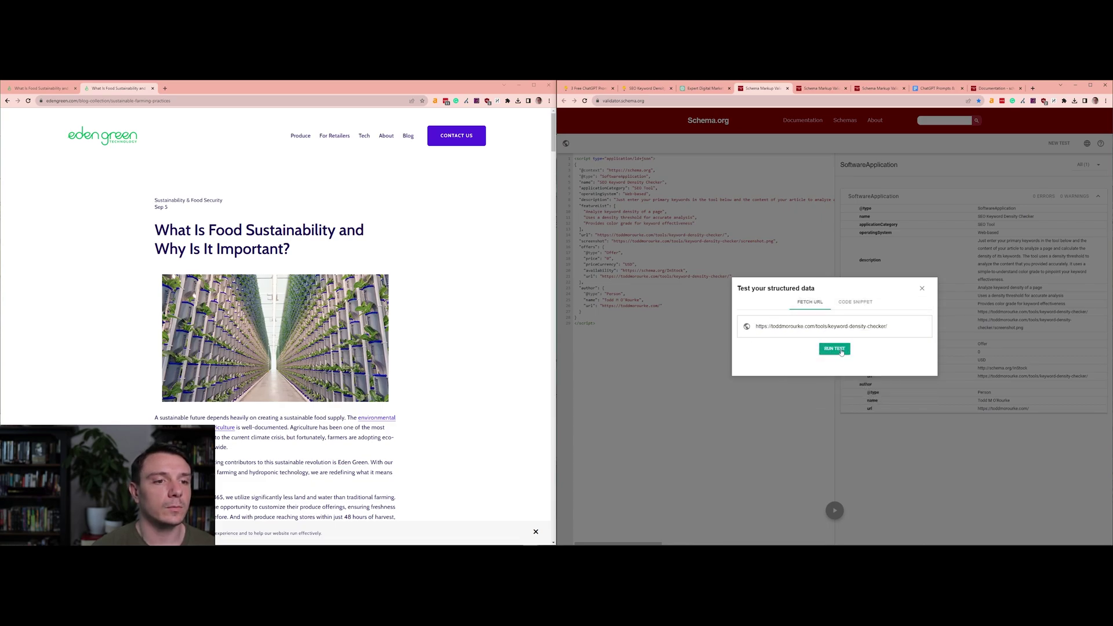
{"action": "left_click", "coordinate": [835, 349]}
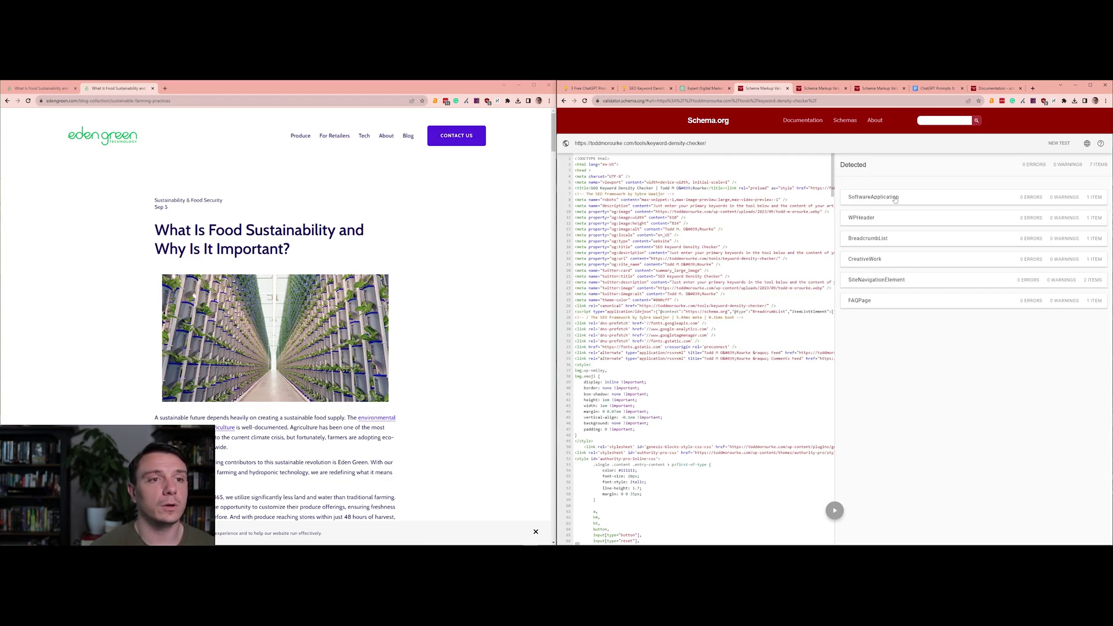
{"action": "left_click", "coordinate": [924, 204]}
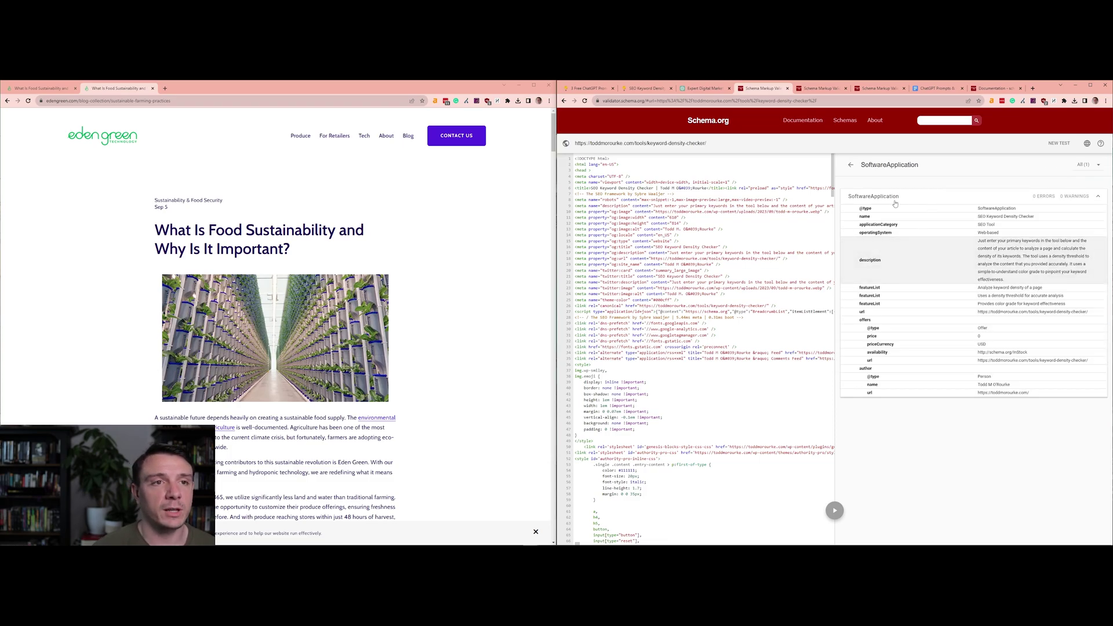
{"action": "left_click", "coordinate": [851, 164]}
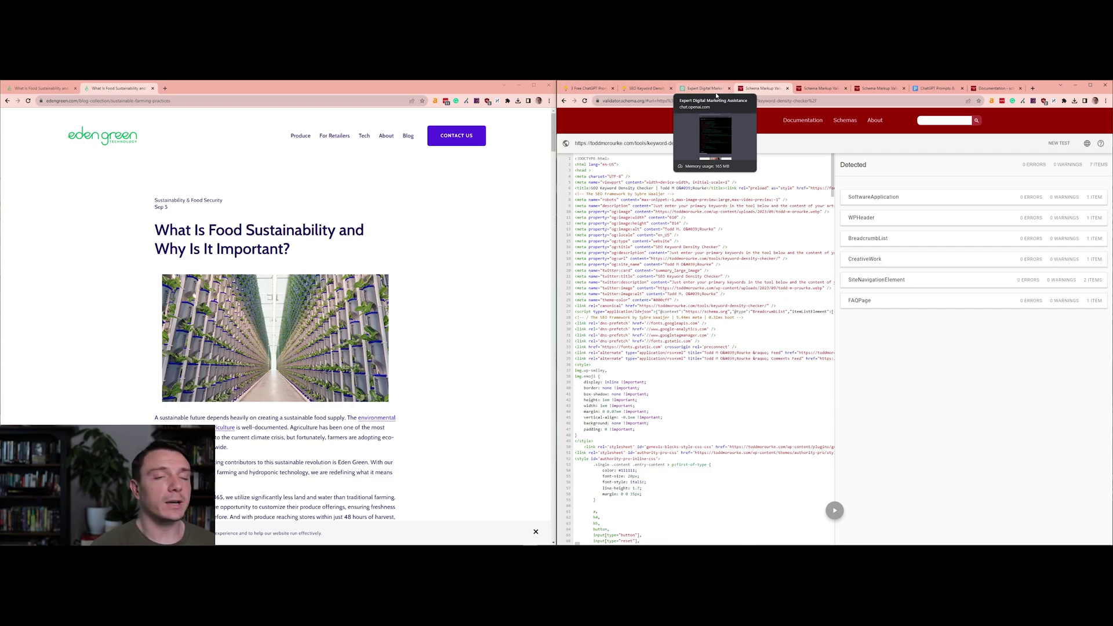
Step: Return to the ChatGPT conversation with the SoftwareApplication JSON-LD for the Keyword Density Checker
{"action": "left_click", "coordinate": [705, 87]}
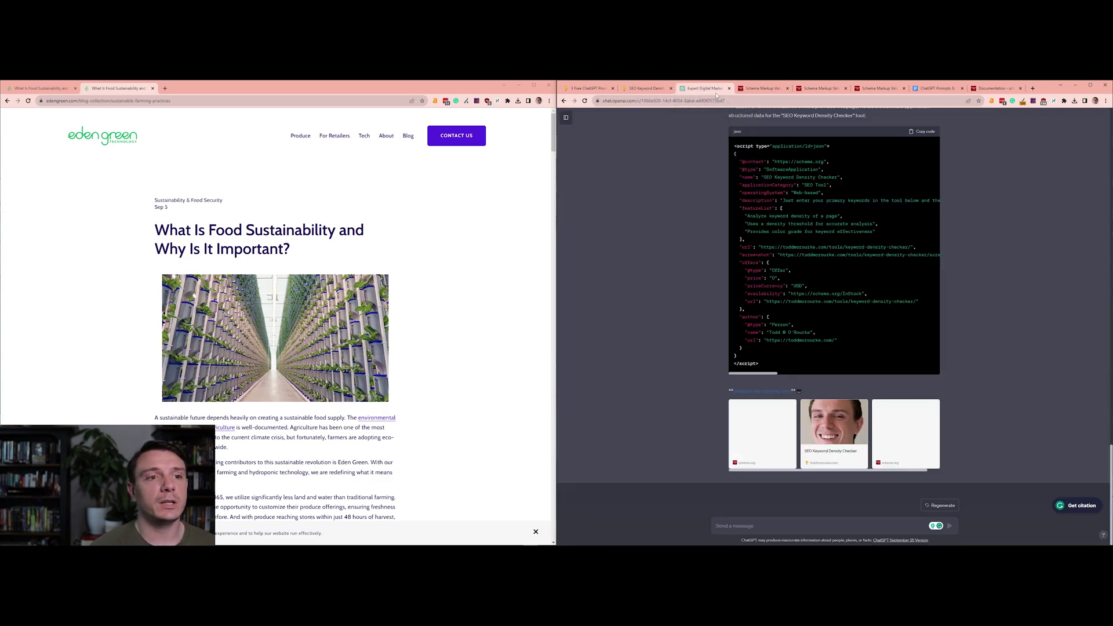